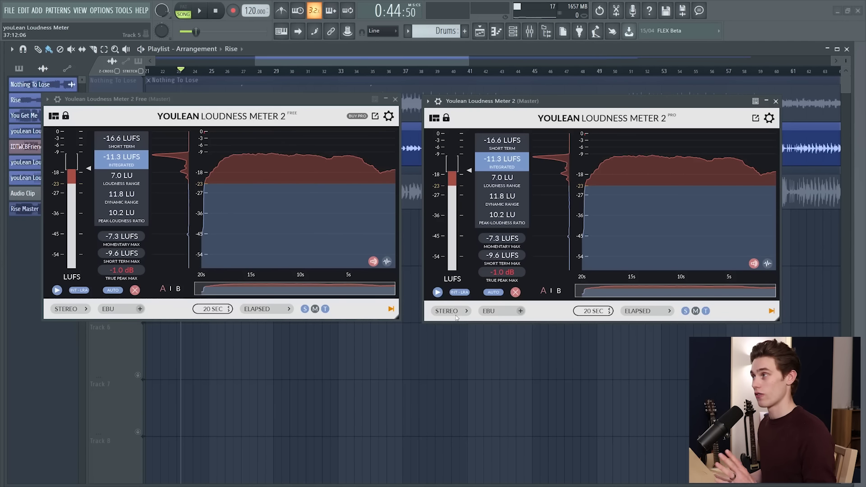
Step: Examine the loudness presets offered in the free meter and try resizing the Pro meter window
click(128, 311)
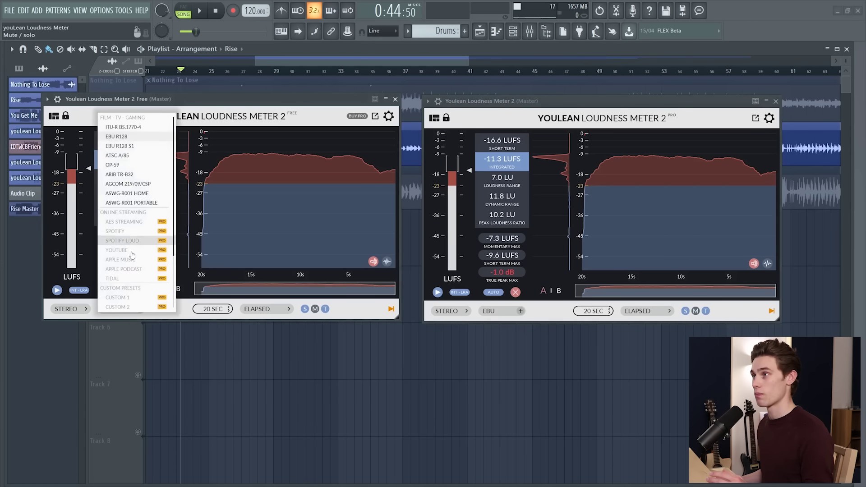
click(97, 318)
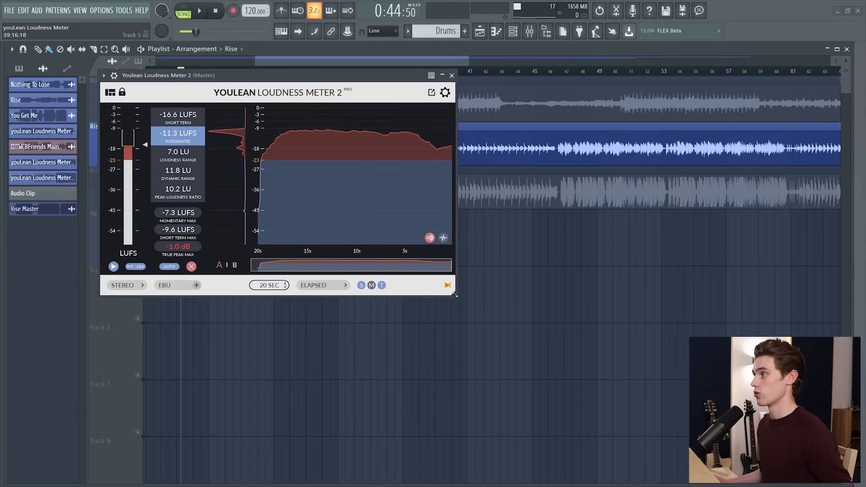
drag(454, 293, 455, 314)
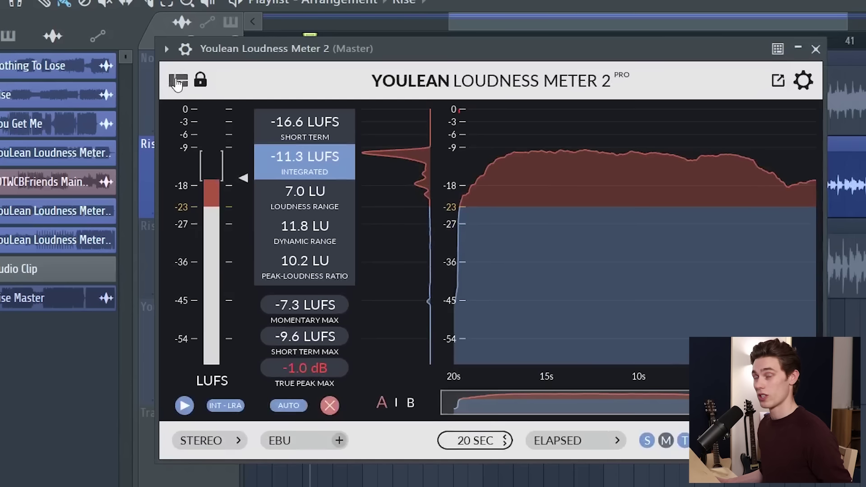
Step: Hide the histogram and distribution graphs in the Pro meter's view settings
click(178, 82)
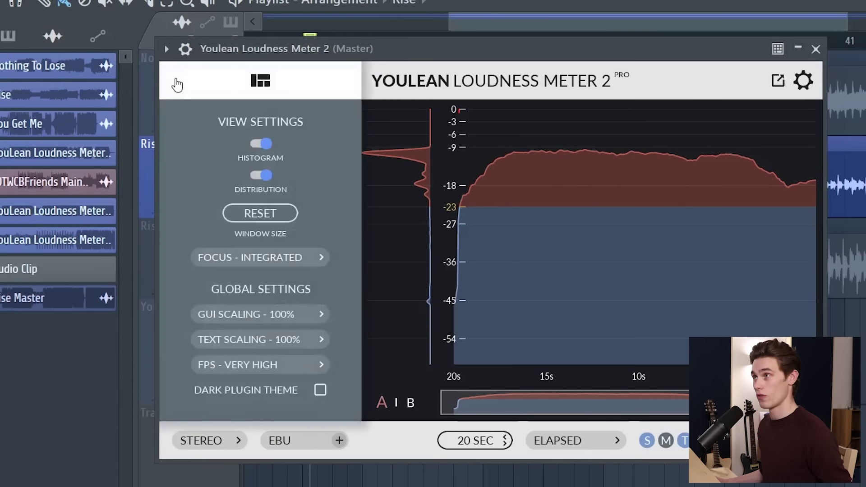
click(266, 143)
click(262, 175)
click(260, 80)
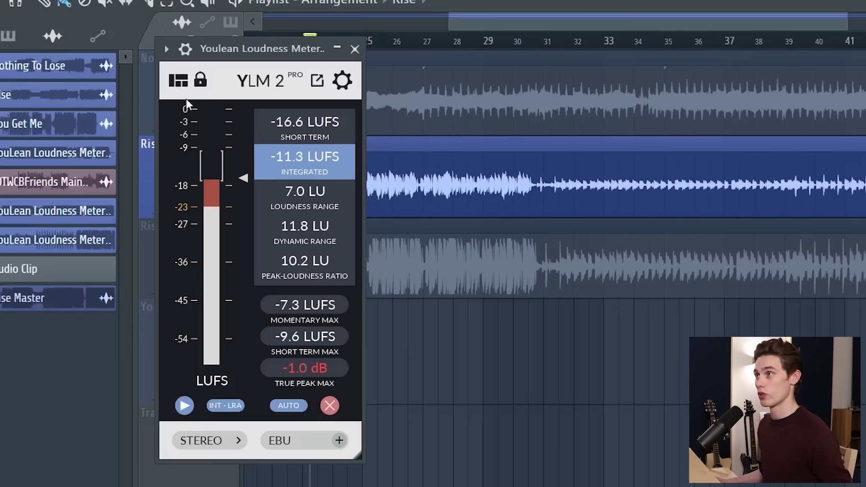
Step: Turn the histogram and distribution graphs back on in the view settings
click(179, 82)
click(261, 143)
click(260, 175)
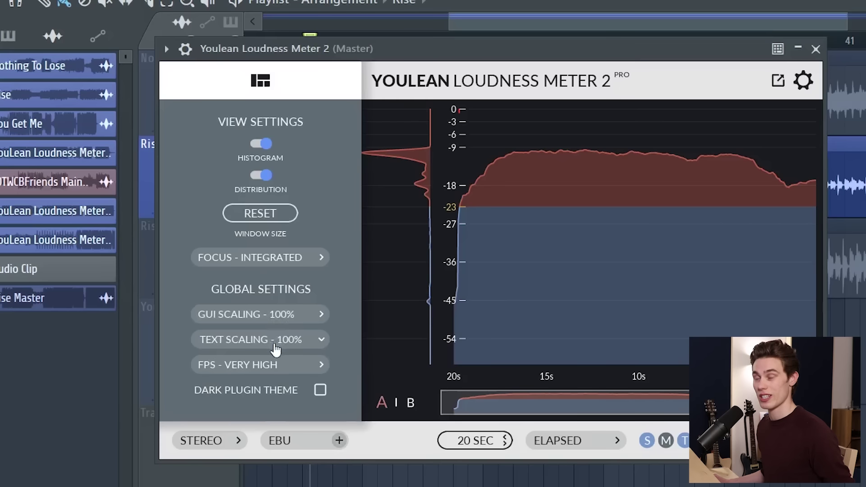
Step: Review the graph refresh rate options without changing the FPS setting and leave the view settings
click(281, 368)
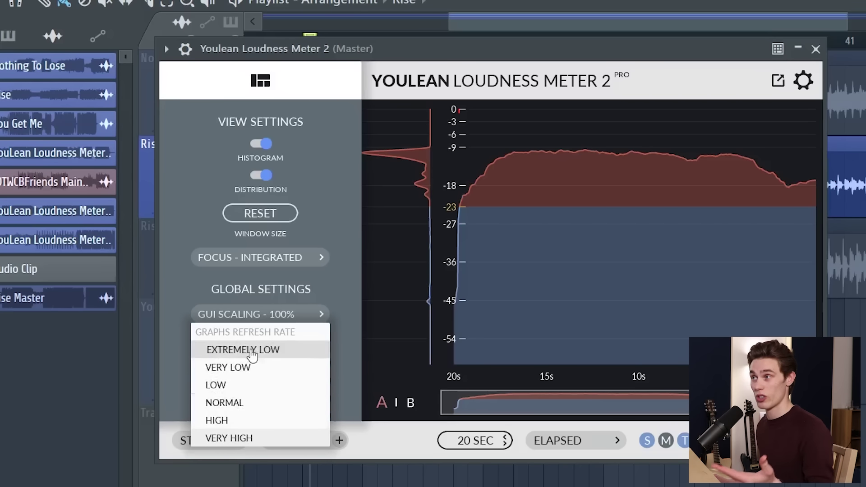
click(314, 289)
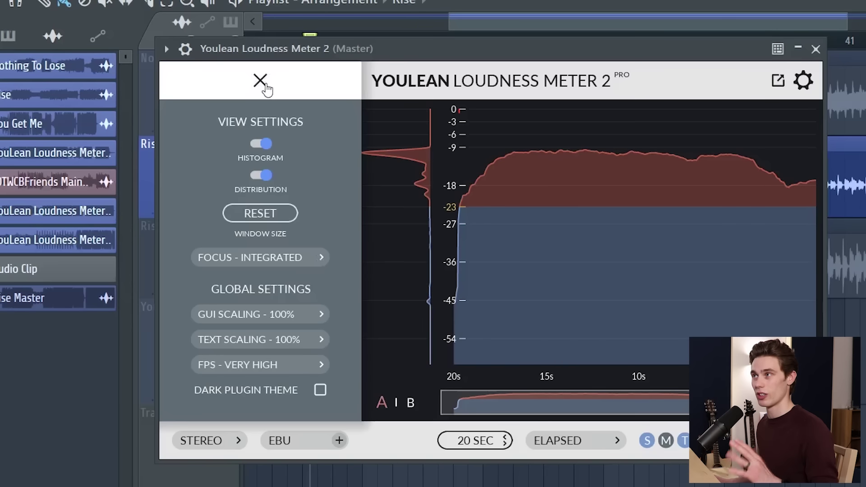
click(261, 81)
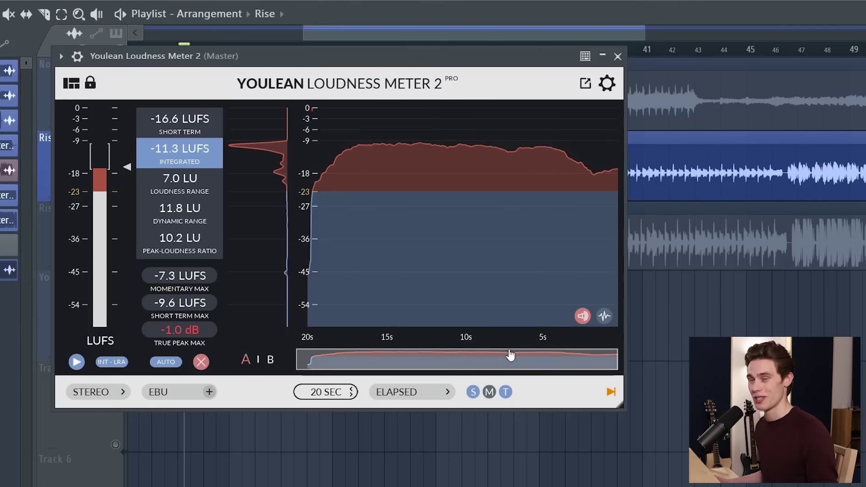
Step: Try the dark plugin theme, restore the light theme, and leave the view settings
mouse_move(495, 140)
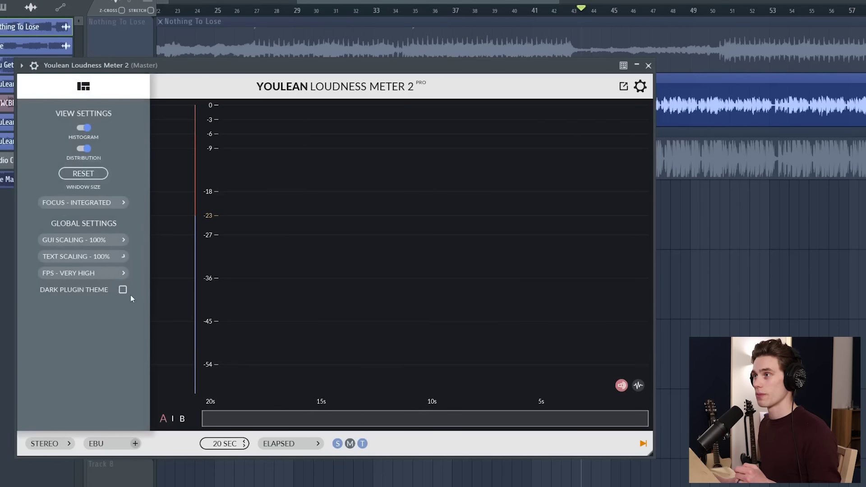
click(123, 290)
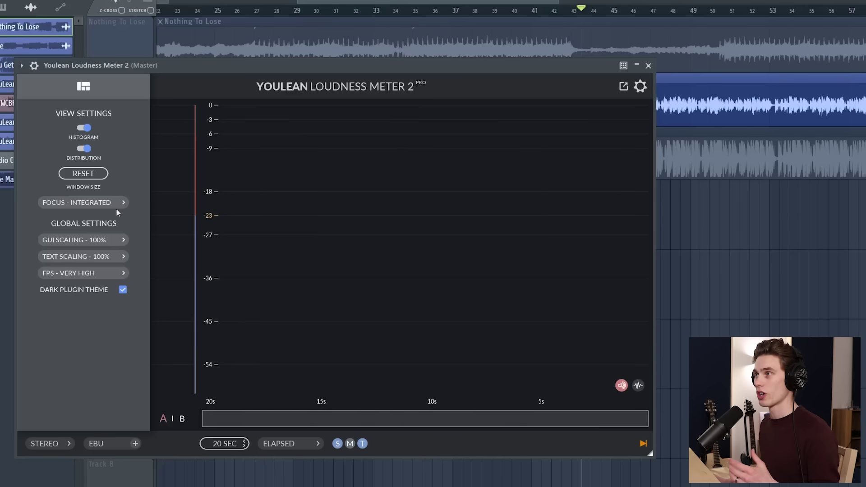
click(123, 291)
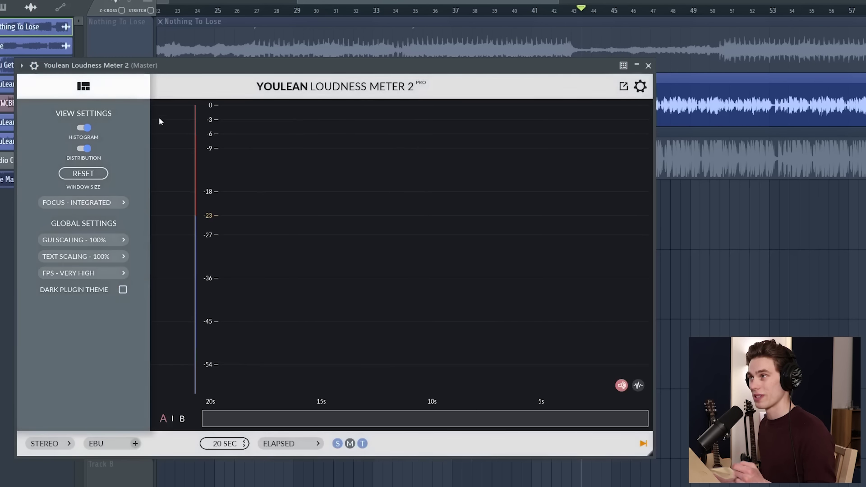
click(83, 85)
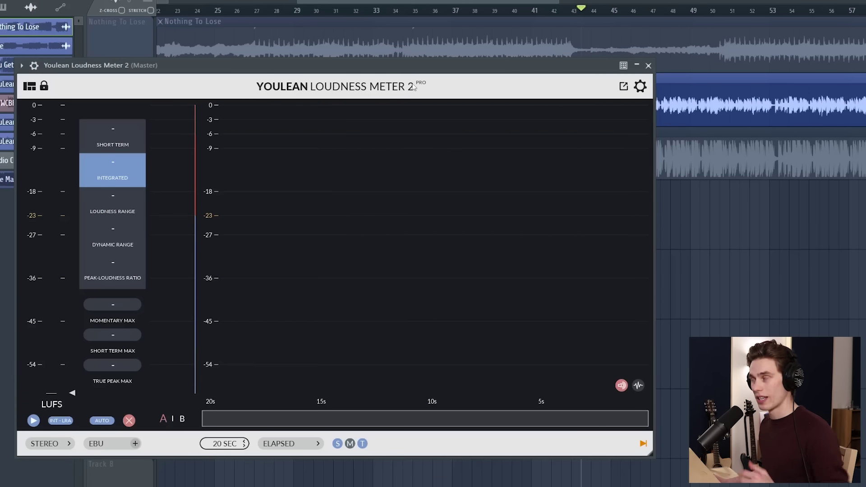
Step: Play the Rise track to measure its loudness and stop playback
key(space)
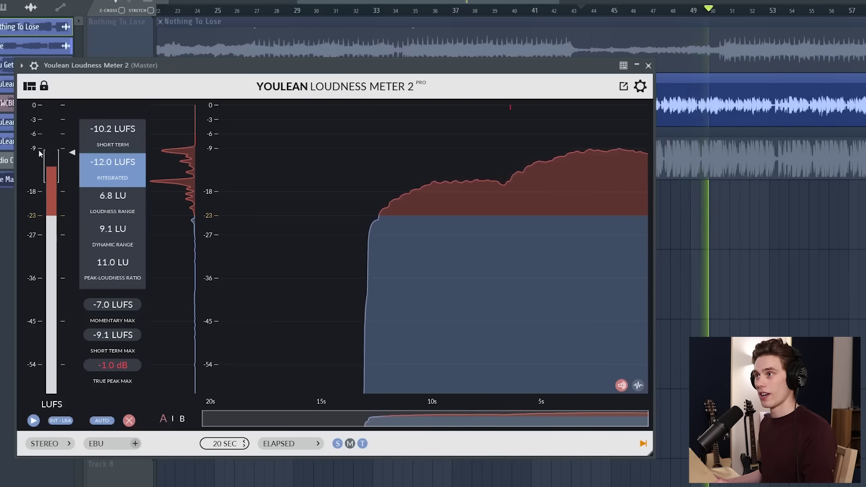
mouse_move(370, 243)
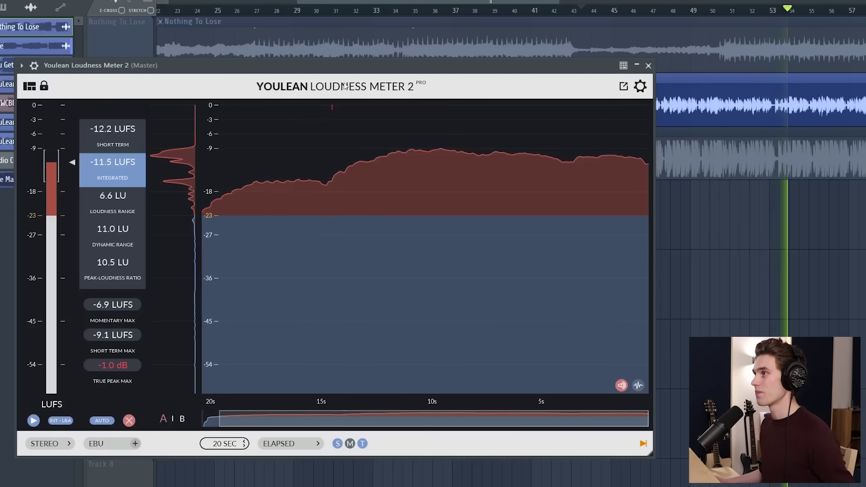
key(space)
Step: Load the Rise Master sample from its playlist clip into the loudness meter for offline analysis and dismiss the sample window
double_click(749, 146)
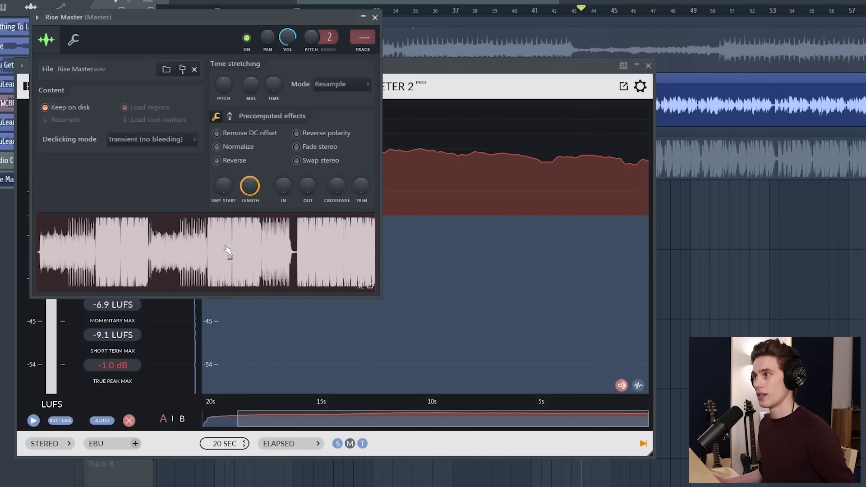
drag(198, 262, 333, 269)
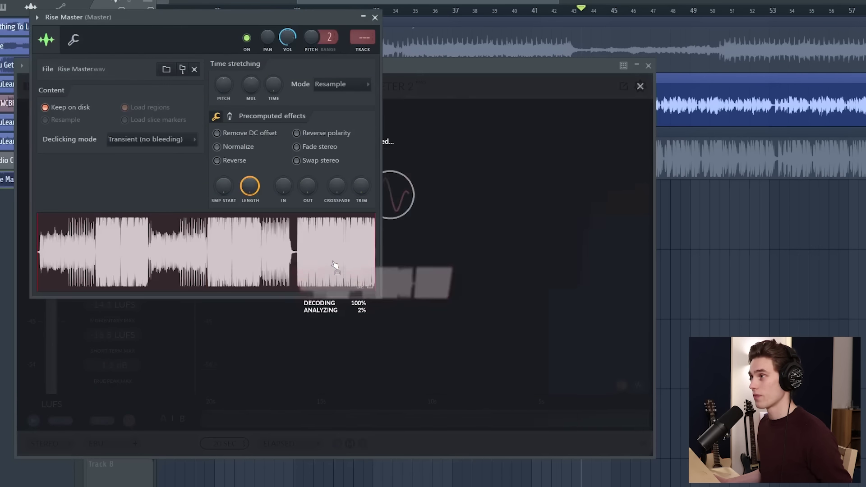
click(375, 18)
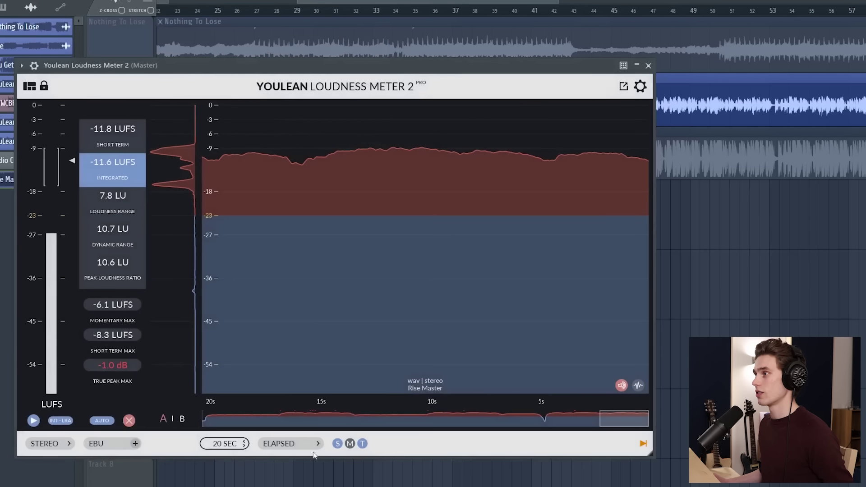
Step: Widen the graph's time range to 4 MIN and inspect the file's dynamics graph before returning to the loudness graph
scroll(225, 443, up, 3)
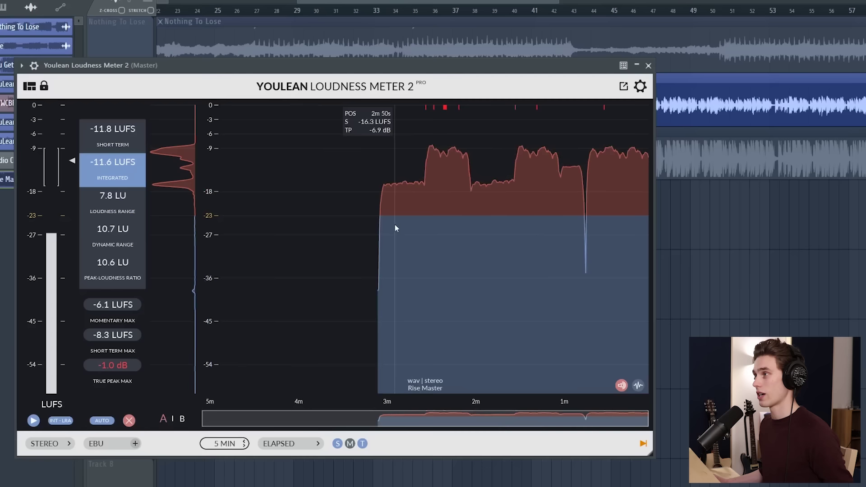
scroll(394, 228, down, 1)
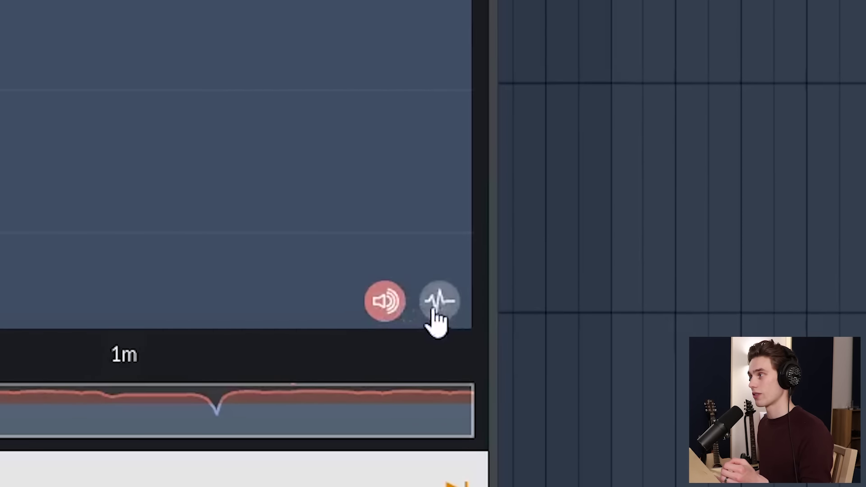
click(436, 304)
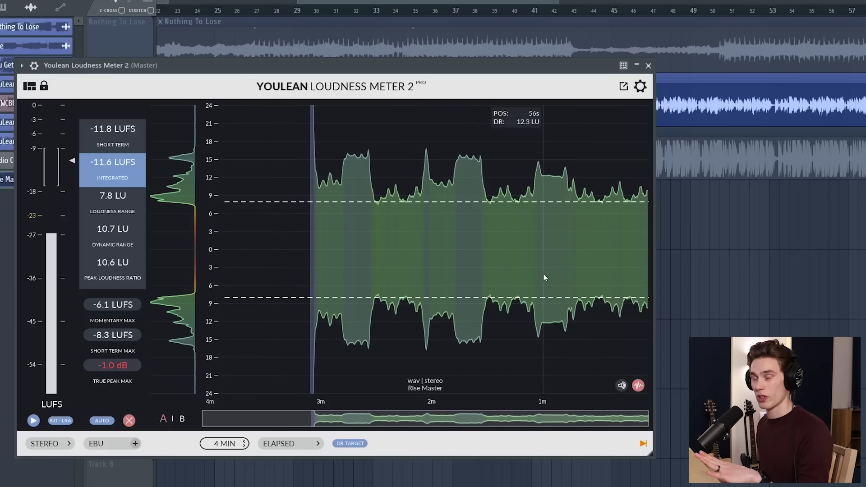
click(621, 385)
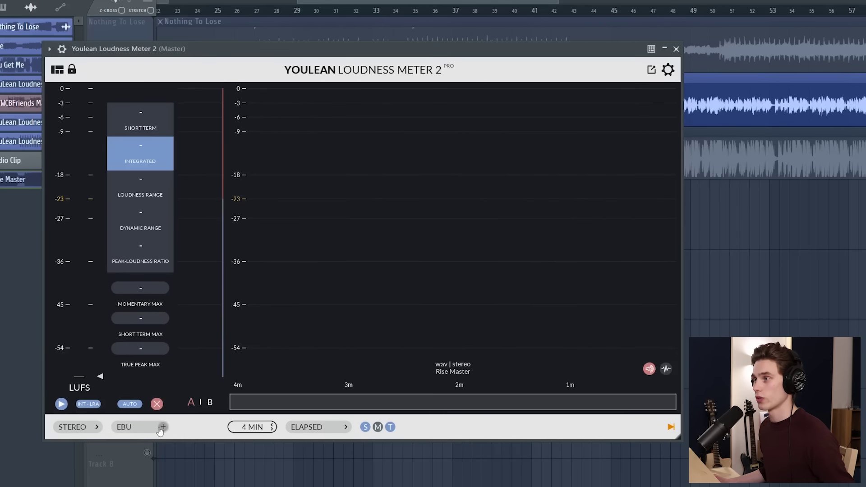
Step: Apply the YOUTUBE loudness preset to the Pro meter and start playback of the track
click(155, 426)
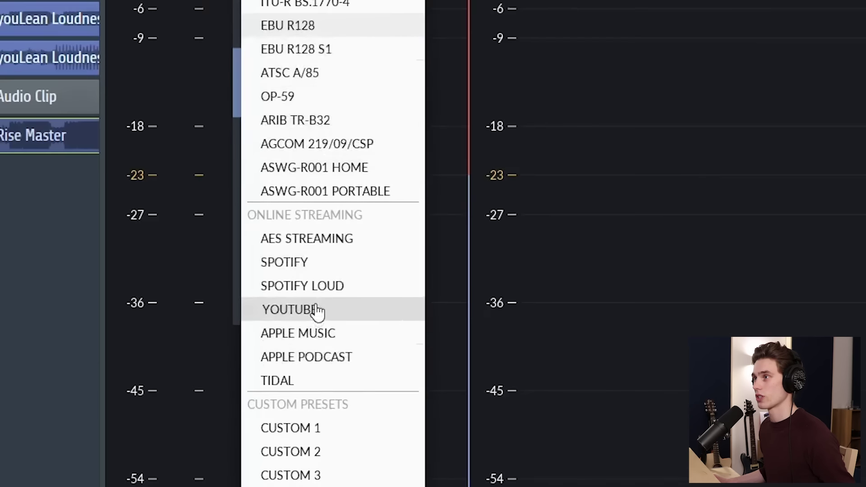
click(316, 309)
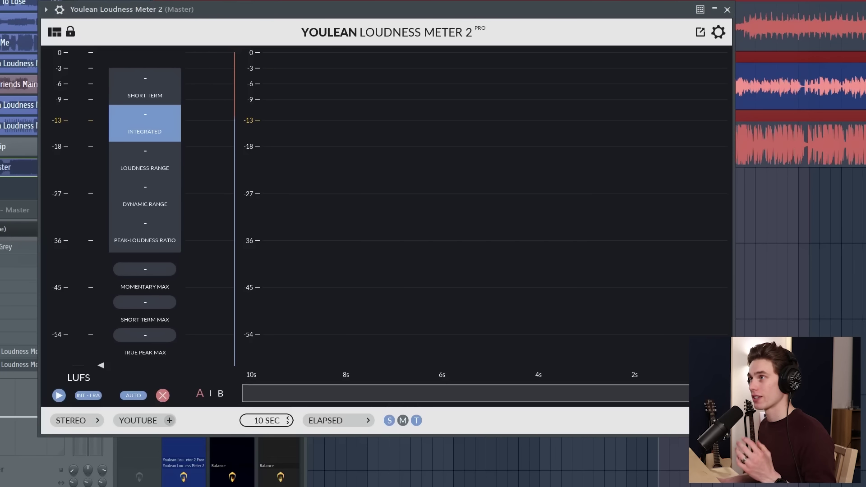
key(space)
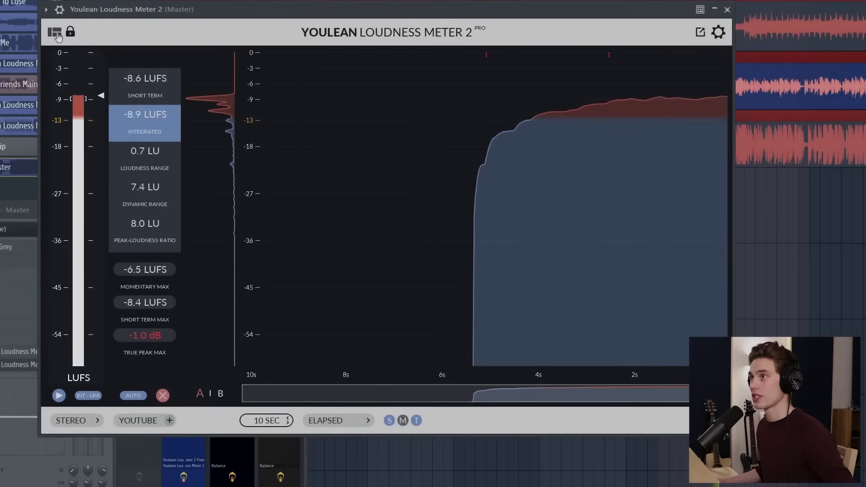
Step: Collapse the Pro meter to its compact view by switching off the histogram
click(55, 33)
click(113, 78)
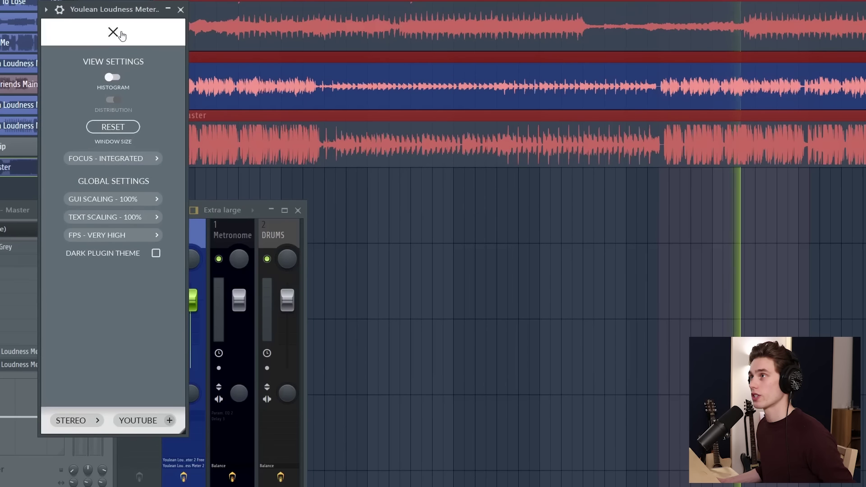
click(113, 32)
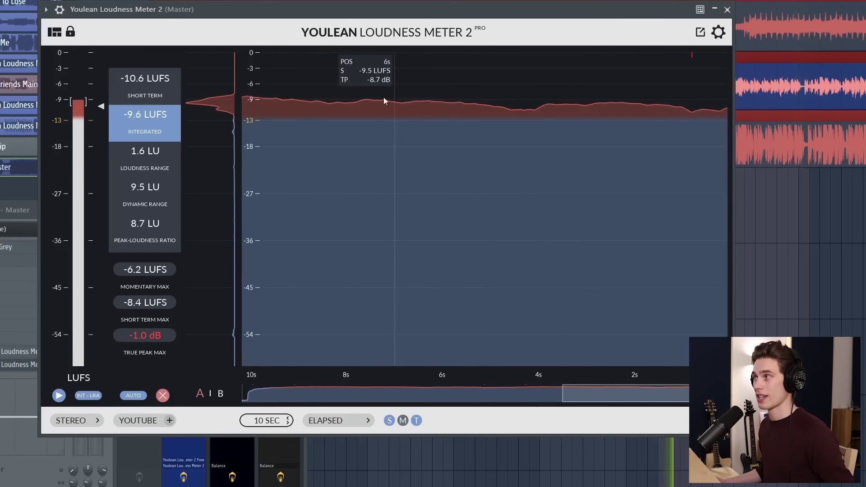
Step: Change the loudness graph's time range to 1 MIN to view the whole measured section
scroll(366, 150, down, 4)
scroll(366, 150, up, 2)
scroll(366, 149, down, 1)
scroll(367, 148, up, 1)
scroll(367, 148, down, 1)
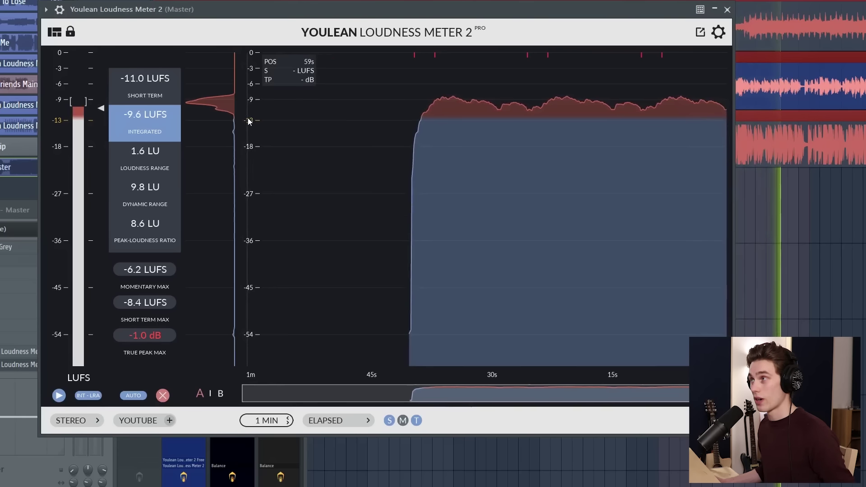
Step: Toggle the short-term curve off and on, and add the momentary curve to the loudness graph
click(390, 421)
click(390, 420)
click(390, 421)
click(390, 421)
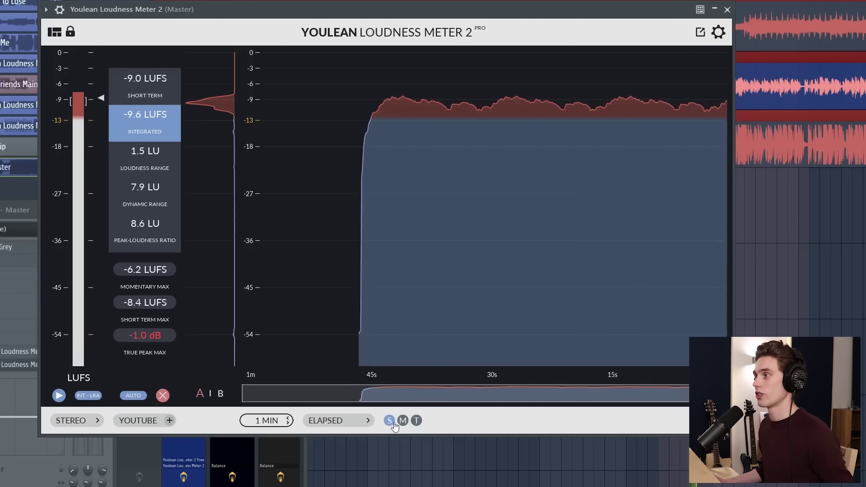
click(403, 420)
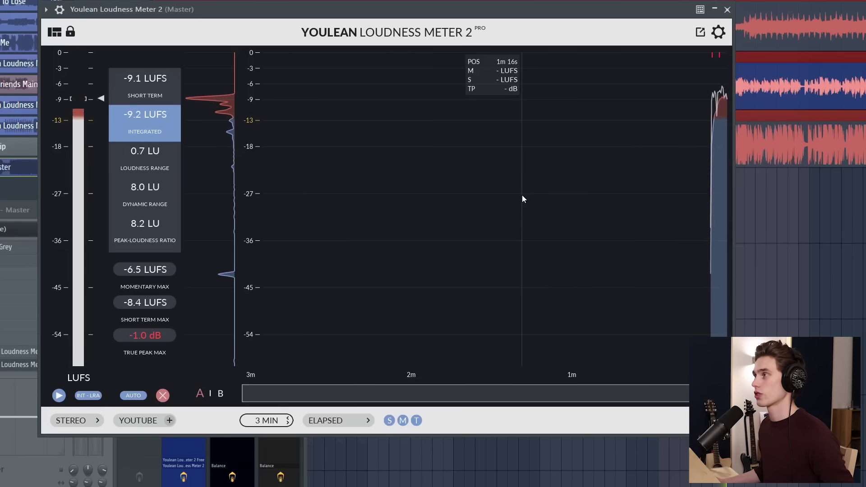
Step: Set the loudness graph's time range to 30 SEC and shift its loudness scale to include +6
scroll(522, 196, up, 3)
scroll(522, 196, up, 1)
scroll(523, 196, down, 5)
scroll(522, 196, up, 5)
scroll(522, 196, down, 5)
scroll(522, 195, up, 3)
drag(521, 196, 499, 204)
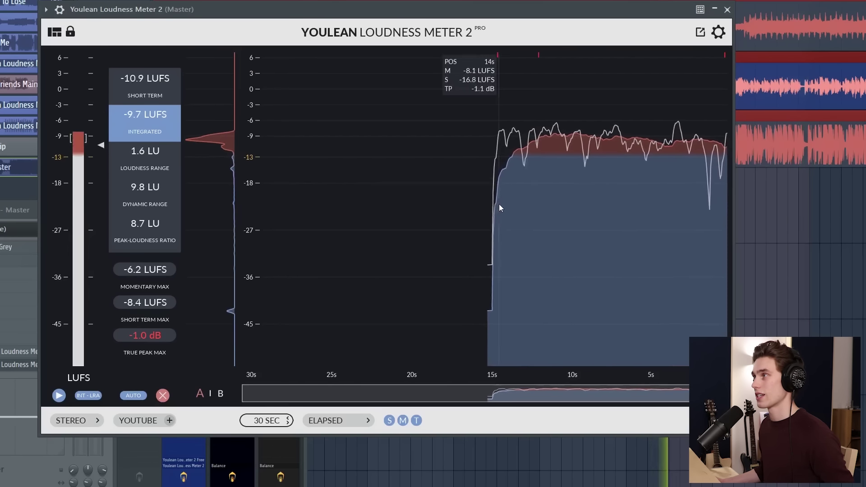
drag(563, 186, 300, 188)
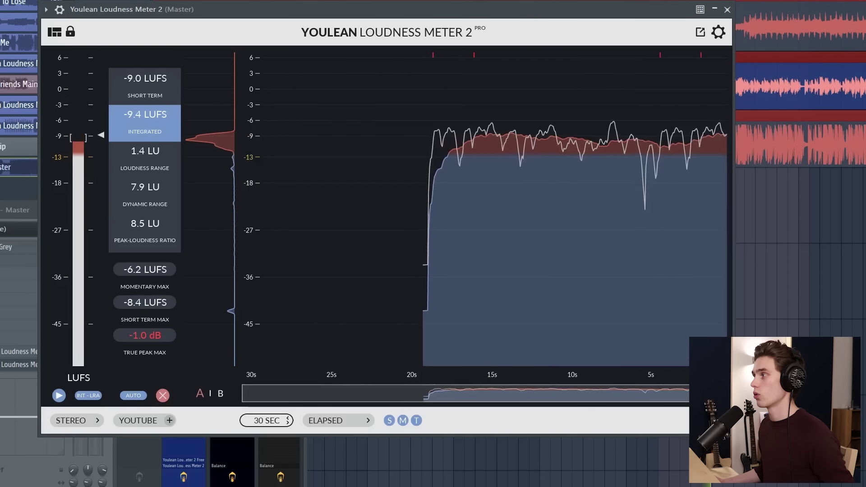
Step: Hide the short-term and momentary curves so the graph shows only the true peak
mouse_move(655, 274)
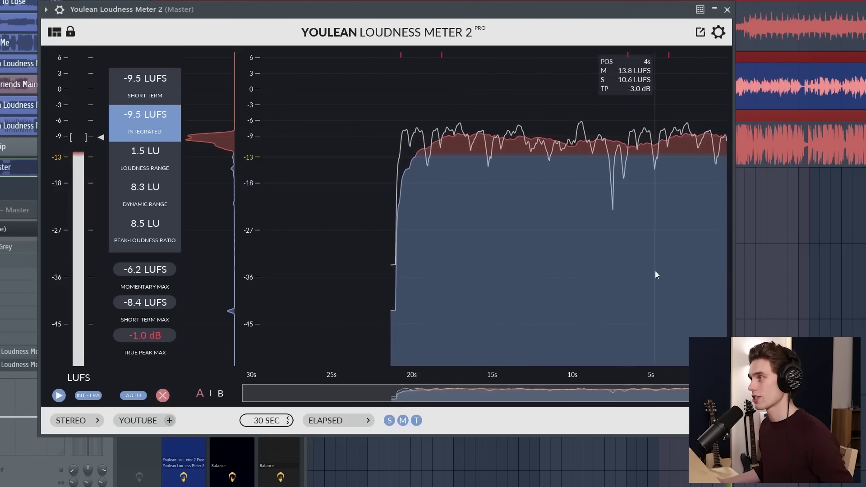
click(389, 420)
click(401, 421)
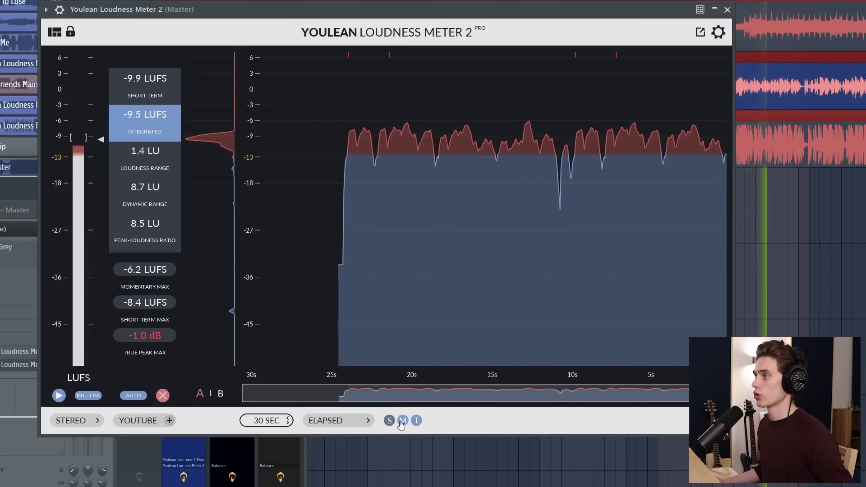
click(401, 422)
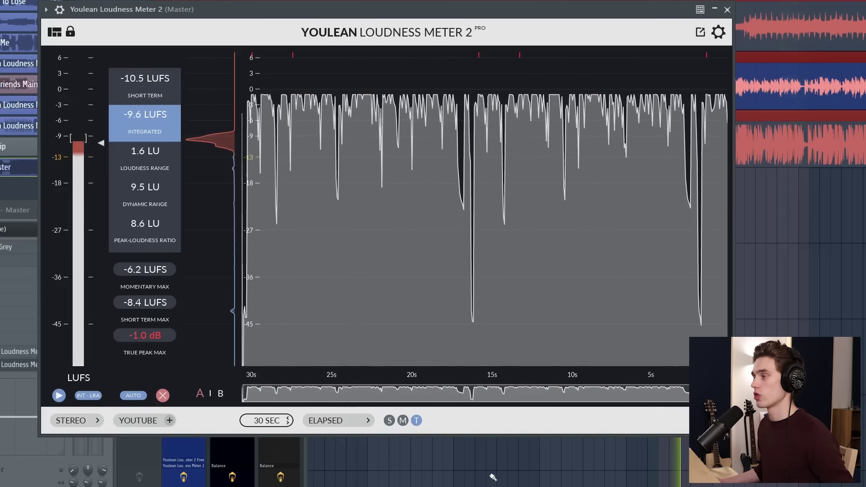
Step: Show the short-term and momentary curves again and switch the graph's time display to TIME CODE
click(402, 420)
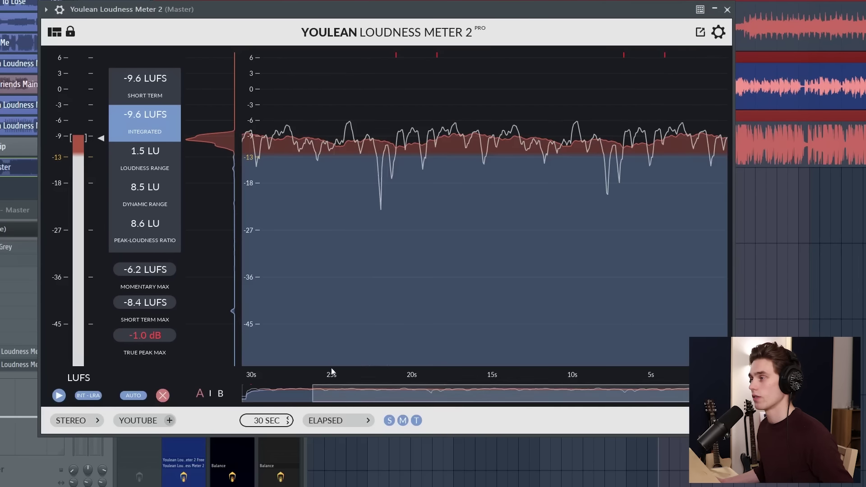
click(340, 425)
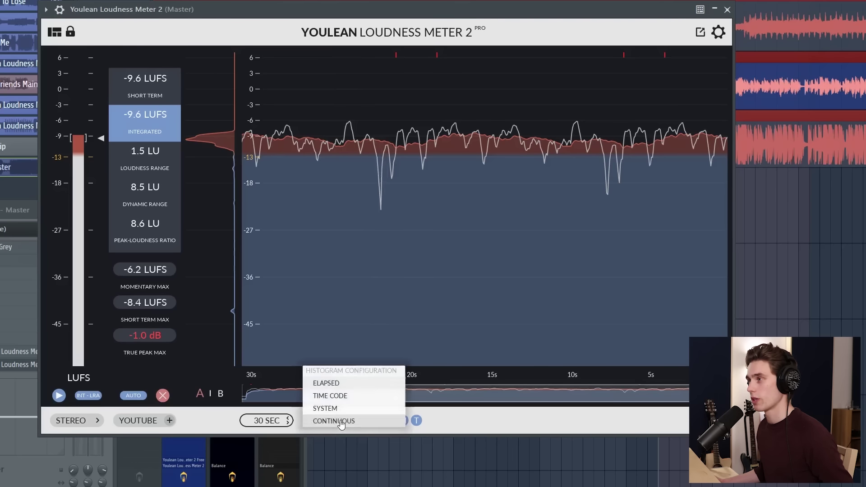
click(336, 397)
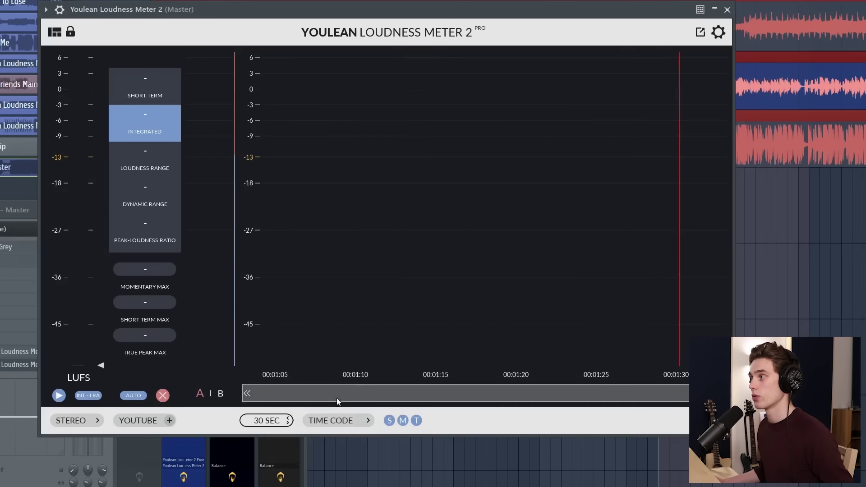
Step: Move the meter window lower, play the track to measure it, and shift the graph with a 20 SEC range to show the new section
drag(656, 16, 653, 93)
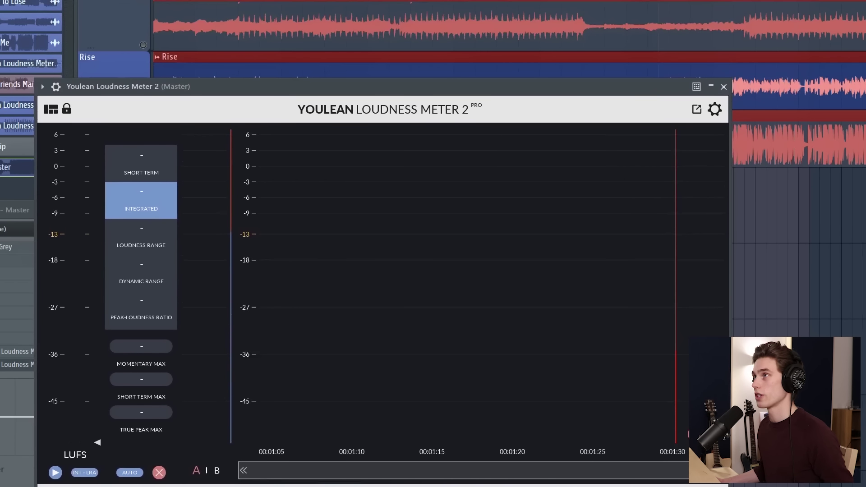
key(space)
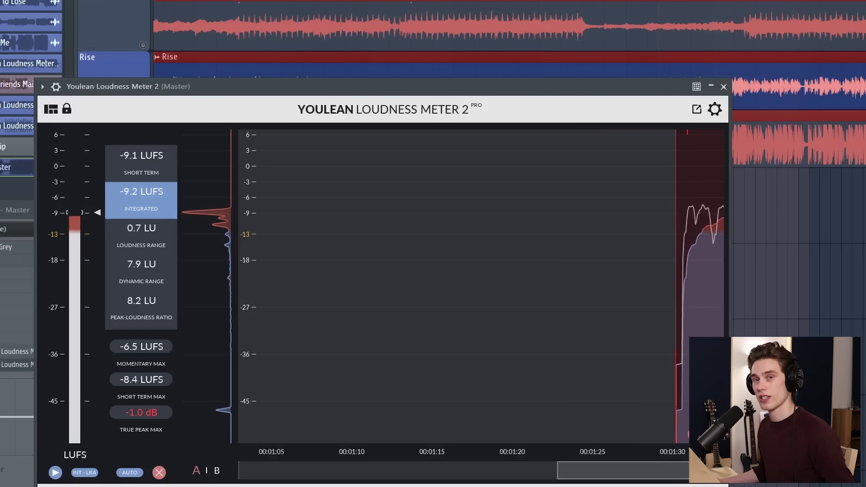
scroll(710, 279, up, 2)
drag(695, 279, 563, 276)
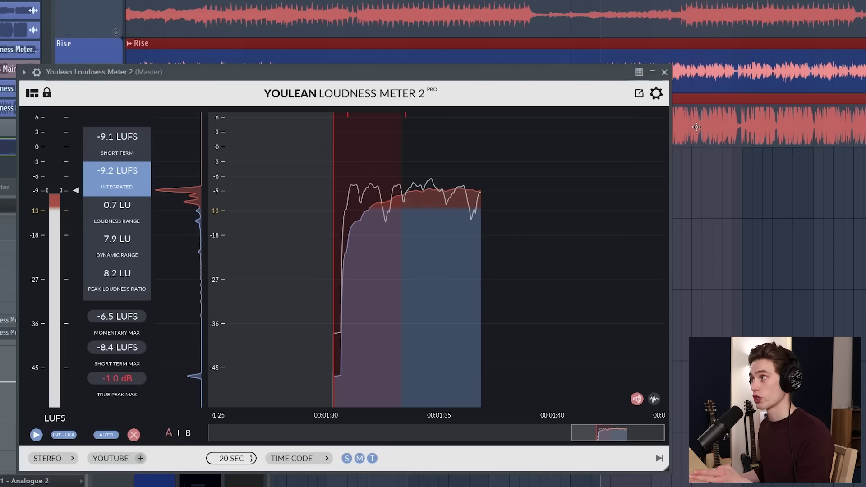
Step: Load the Rise Master audio clip into the meter to analyse the whole file, and turn on the true peak overlay
double_click(696, 128)
drag(161, 211, 431, 241)
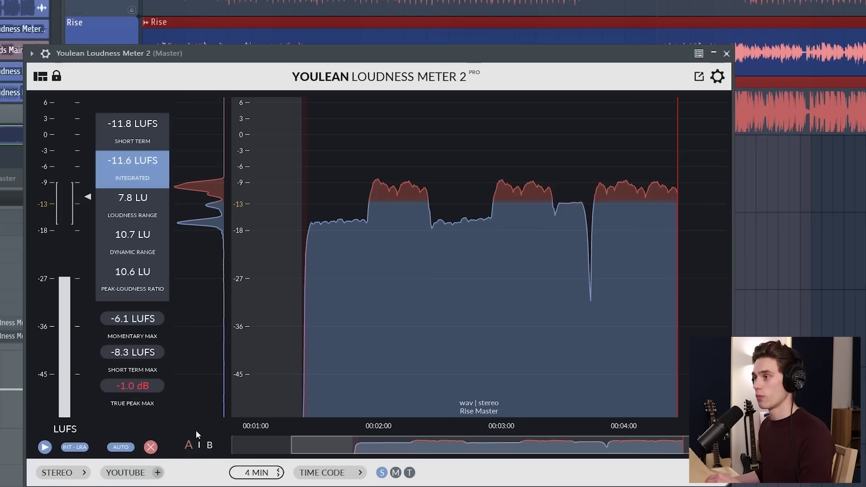
click(409, 473)
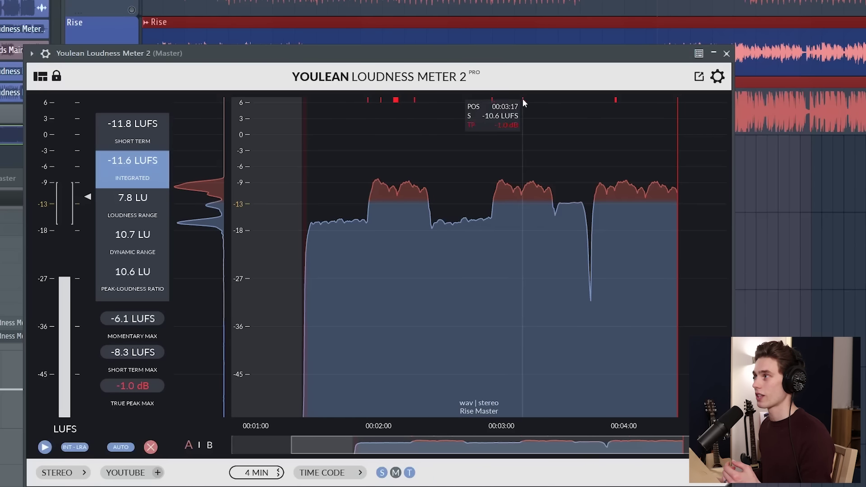
Step: Try a max true peak alert threshold of -3.3, return it to -1.0 and close the settings
click(131, 389)
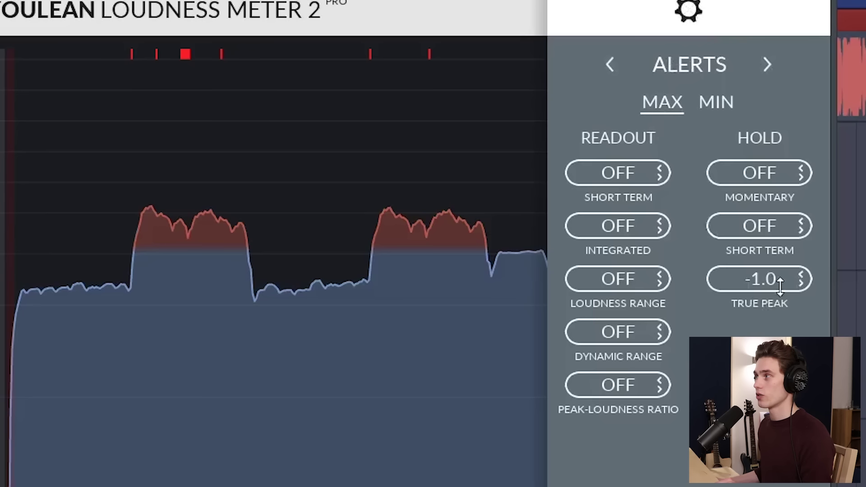
drag(769, 278, 762, 303)
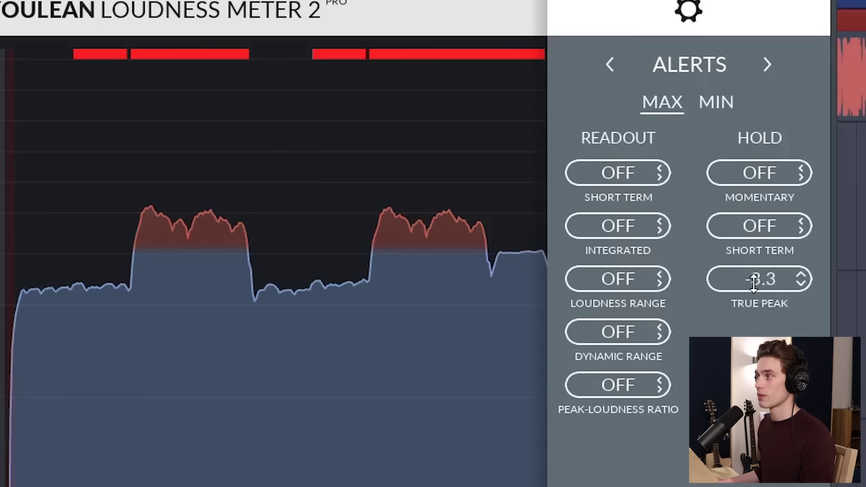
mouse_move(145, 68)
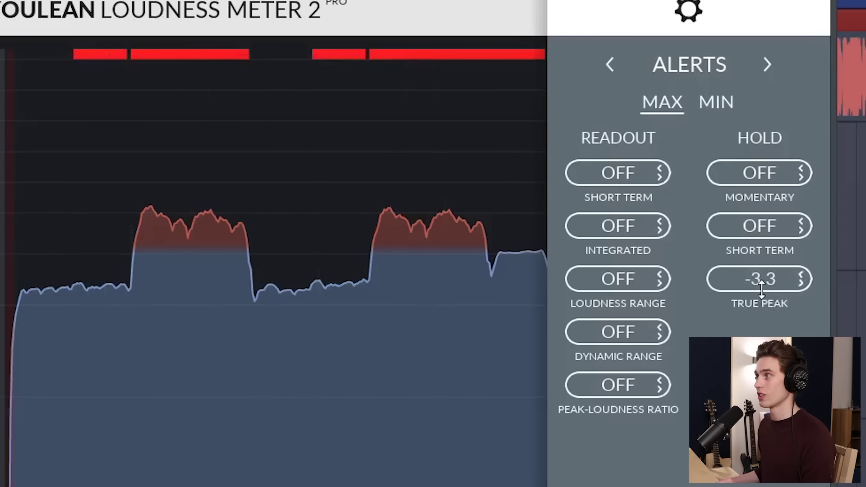
mouse_move(763, 277)
mouse_down()
mouse_move(783, 229)
mouse_move(771, 280)
mouse_up()
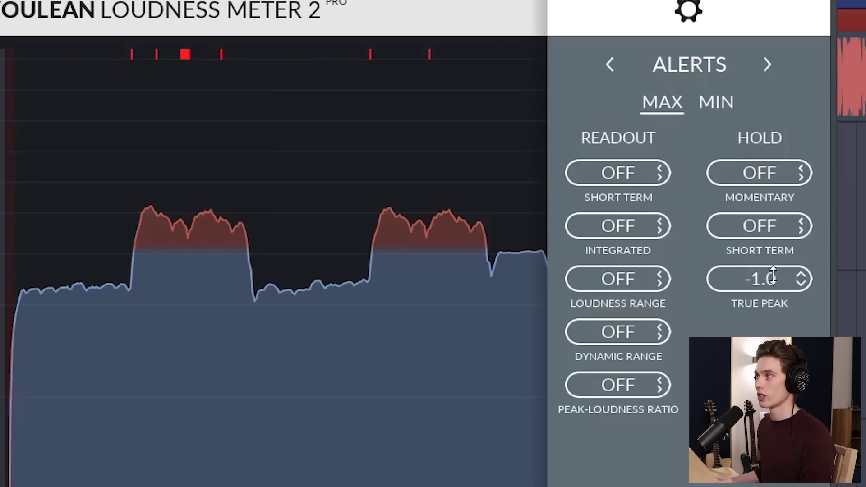
click(687, 12)
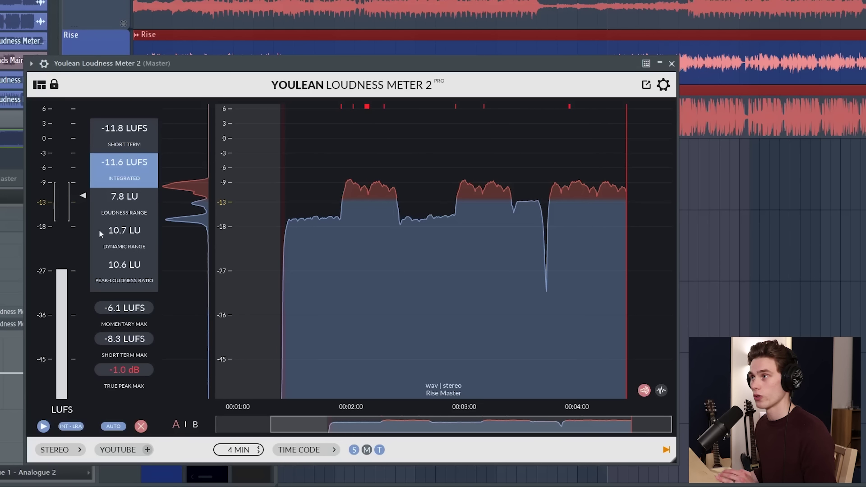
Step: Check the dynamics graph, return to the loudness graph, and reselect STEREO as the channel configuration
click(661, 390)
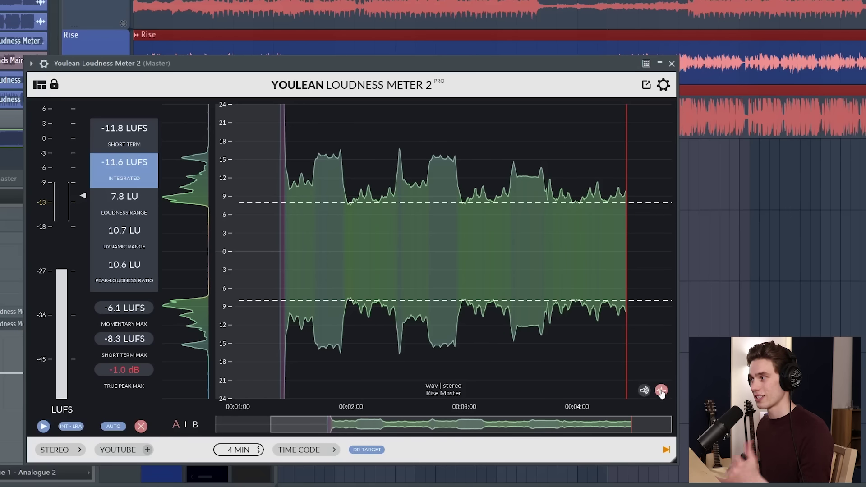
click(645, 390)
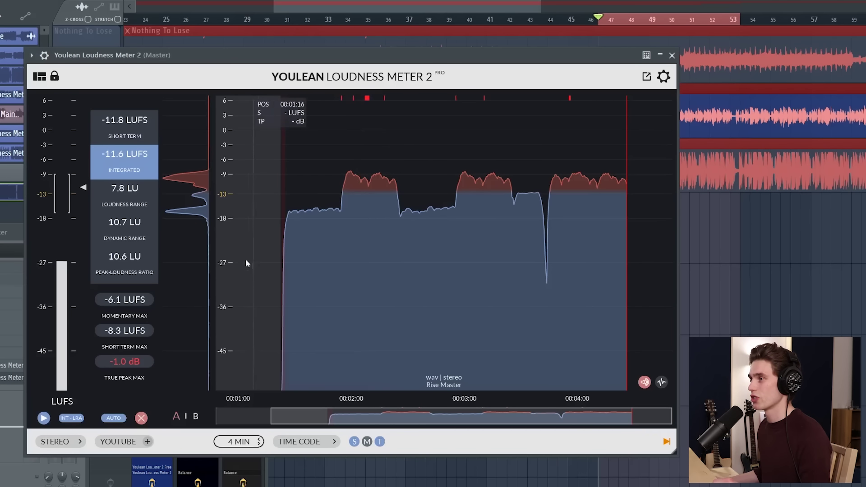
click(57, 441)
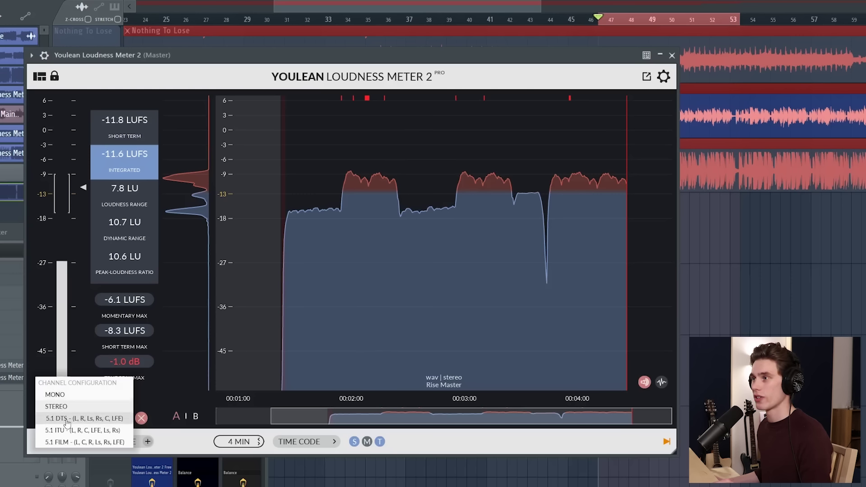
click(74, 406)
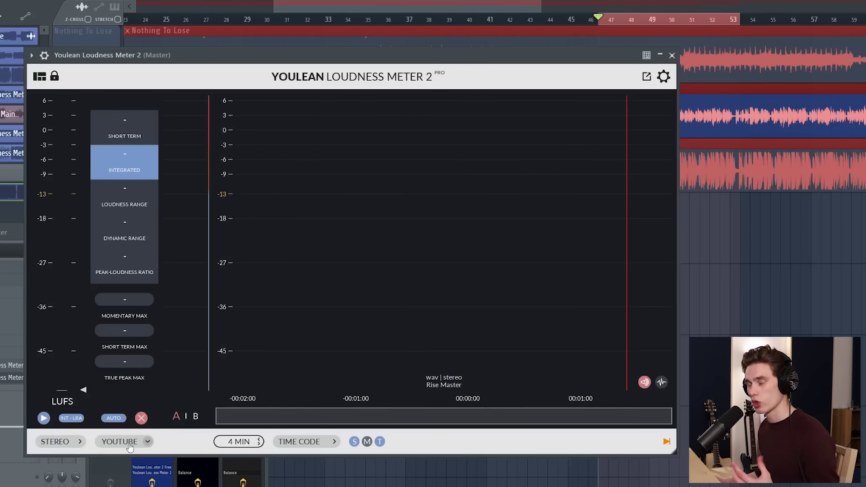
Step: Try the EBU R128 loudness preset, switch to SPOTIFY LOUD and look through the custom presets
click(131, 445)
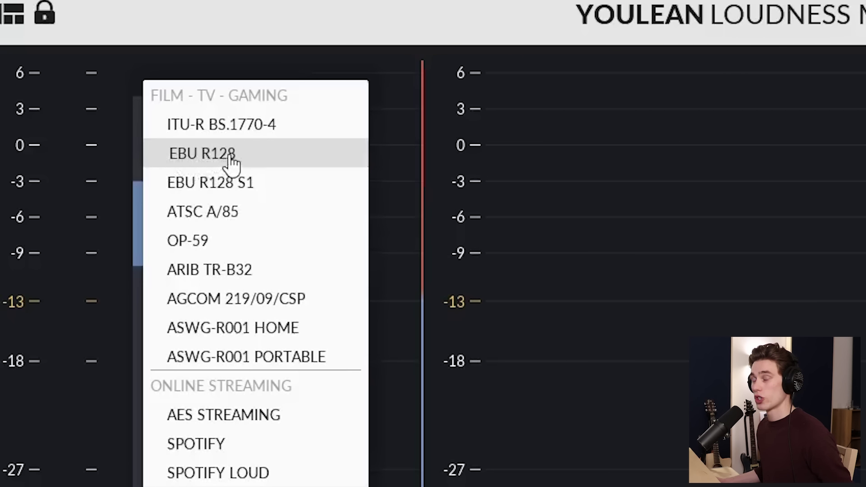
click(232, 163)
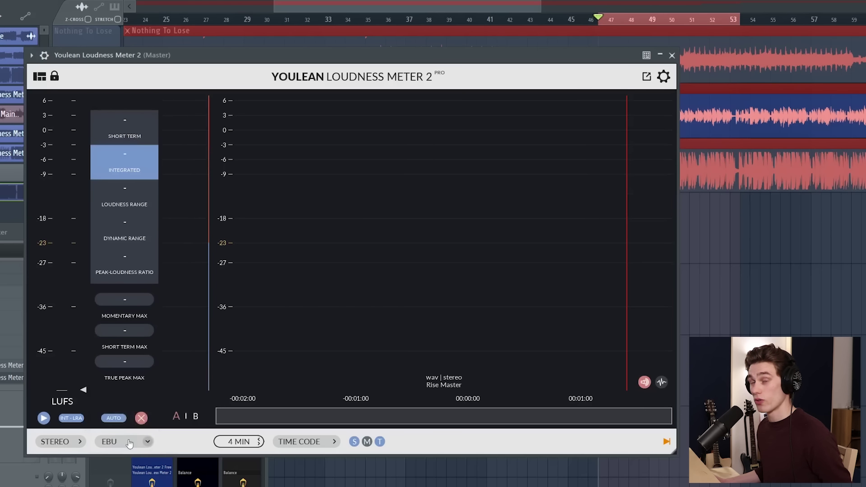
click(108, 442)
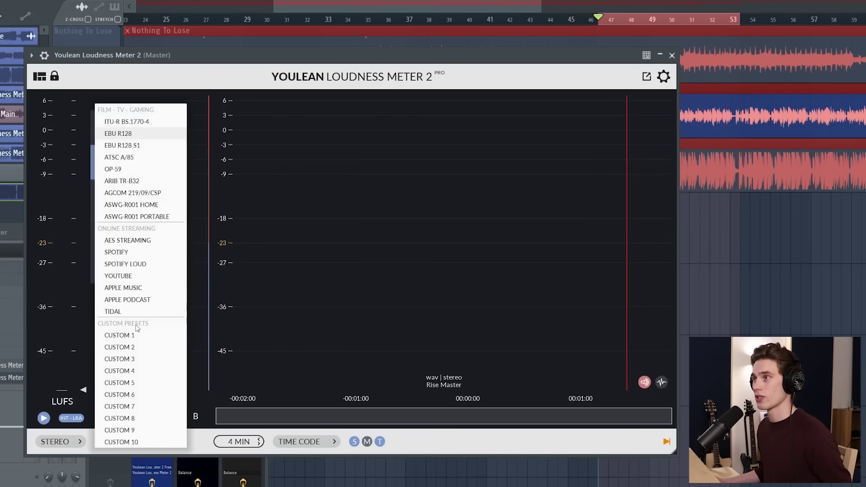
click(131, 265)
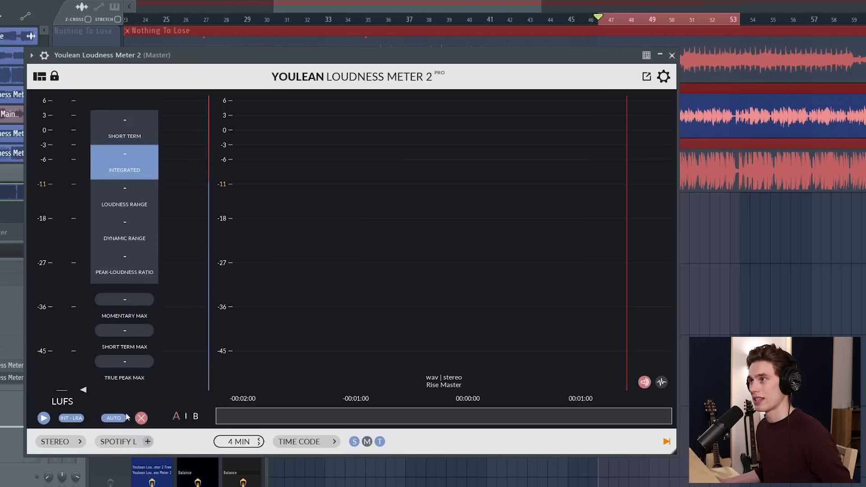
click(121, 442)
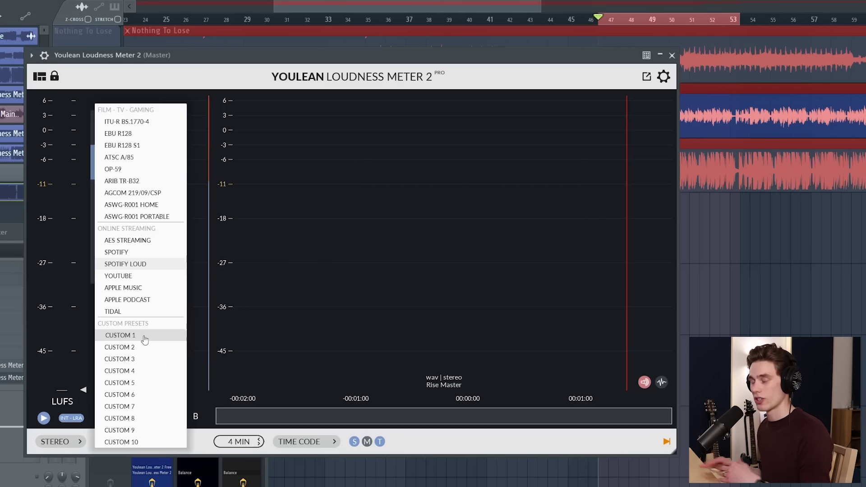
click(135, 264)
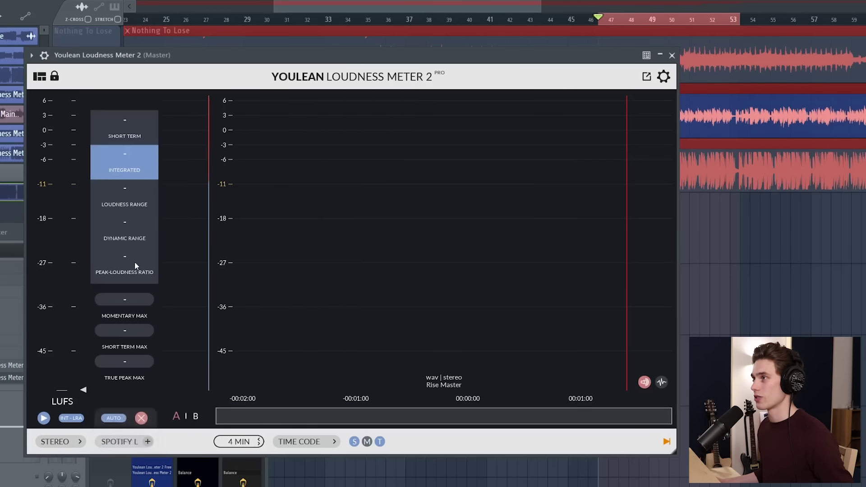
Step: Name the export Song Master and set it to PNG format at 2160p - 4K resolution
click(646, 78)
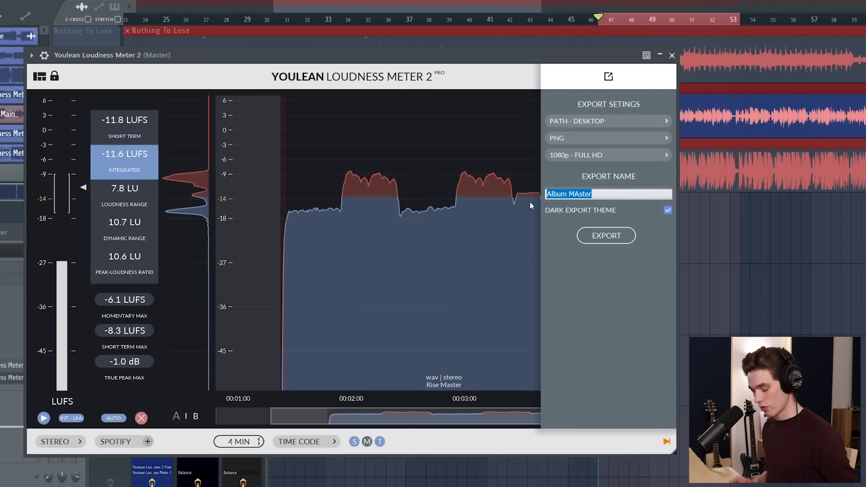
text(Song Master)
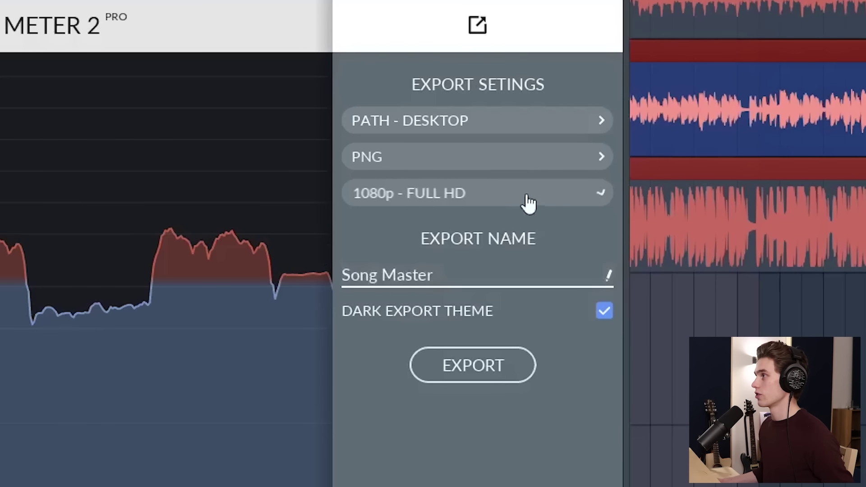
click(630, 155)
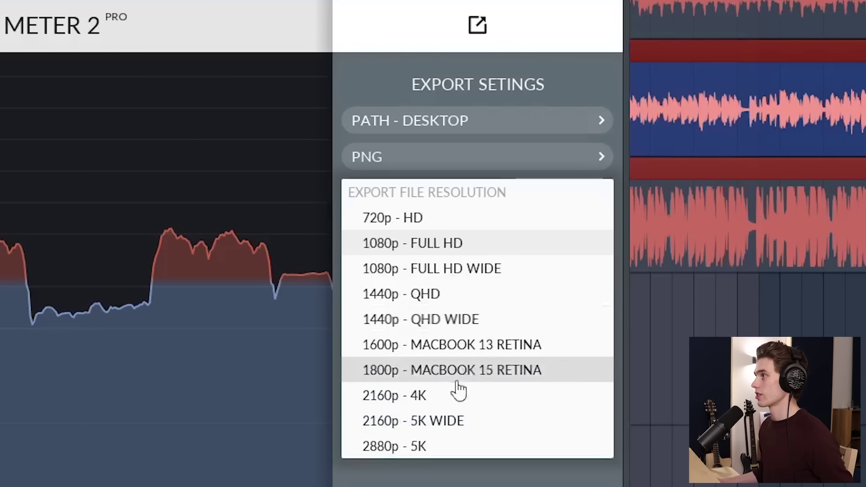
click(432, 397)
click(447, 163)
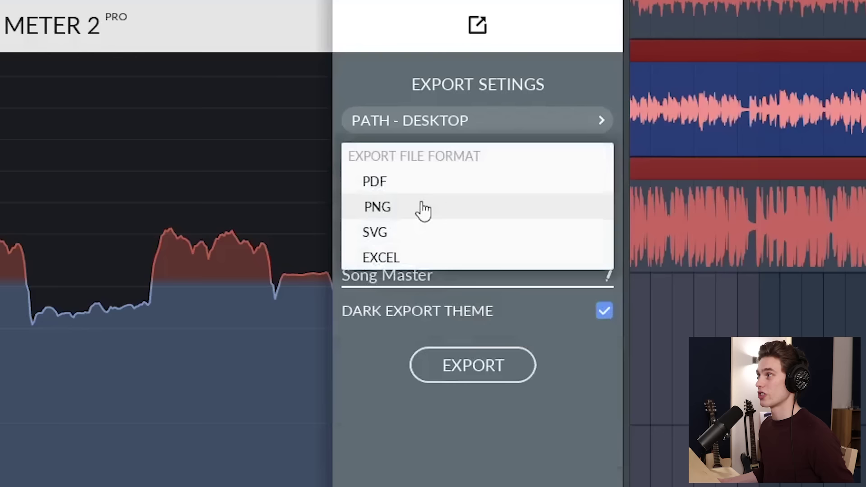
click(429, 204)
click(444, 206)
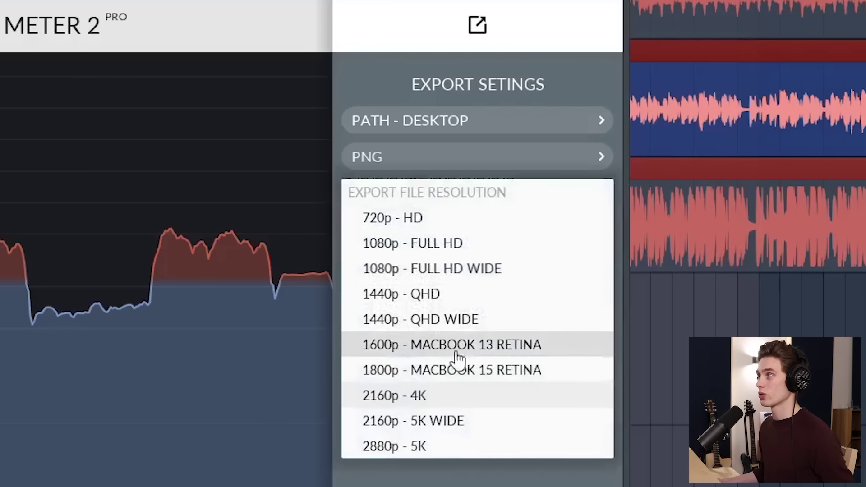
click(417, 394)
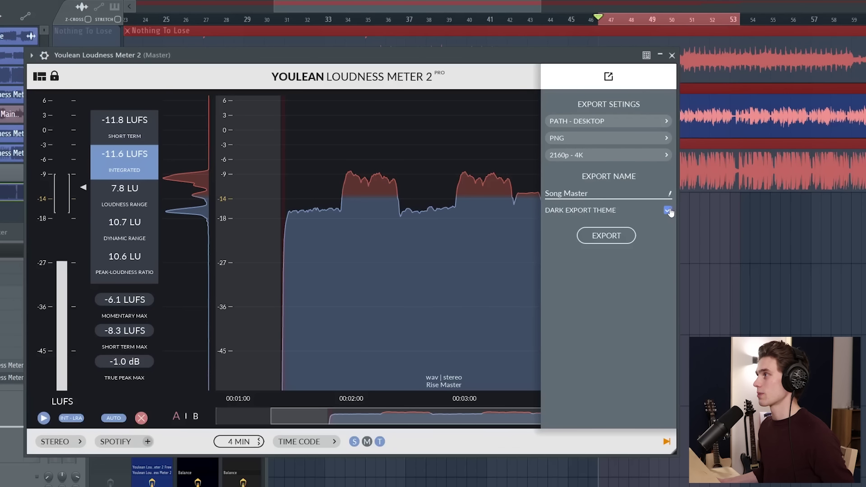
Step: Export the loudness report without the dark theme, open the Song Master image from the desktop to review it, and close it
click(615, 241)
click(504, 273)
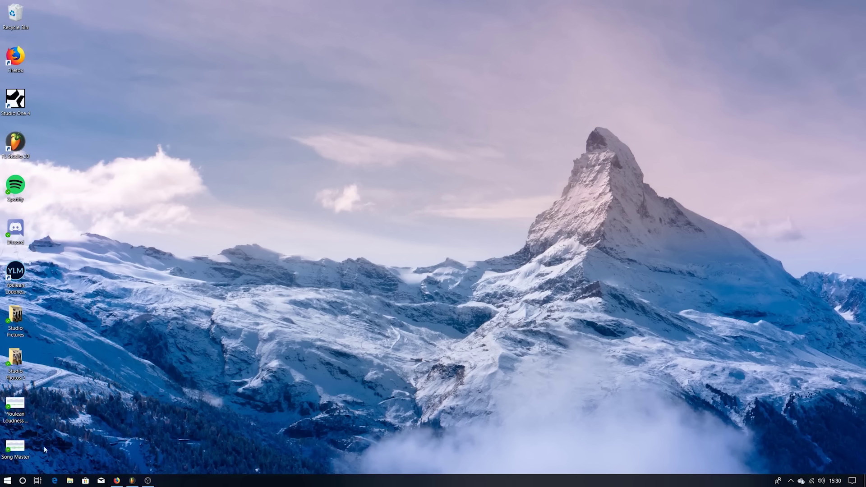
double_click(20, 445)
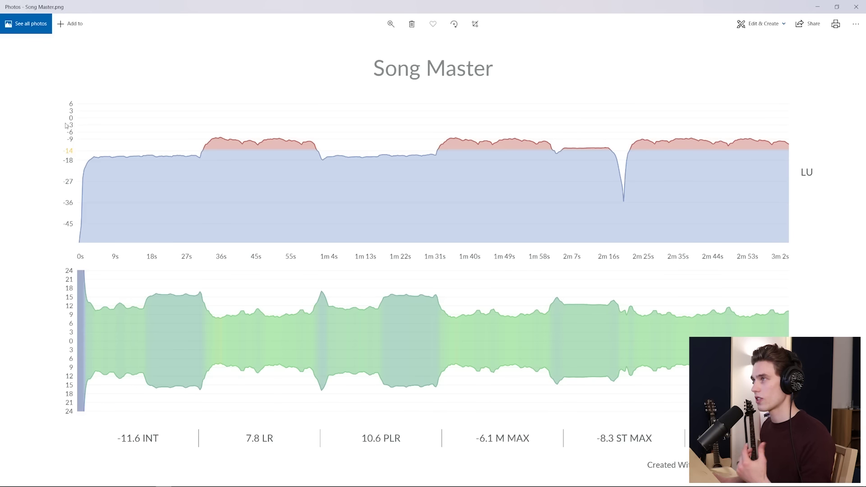
click(856, 3)
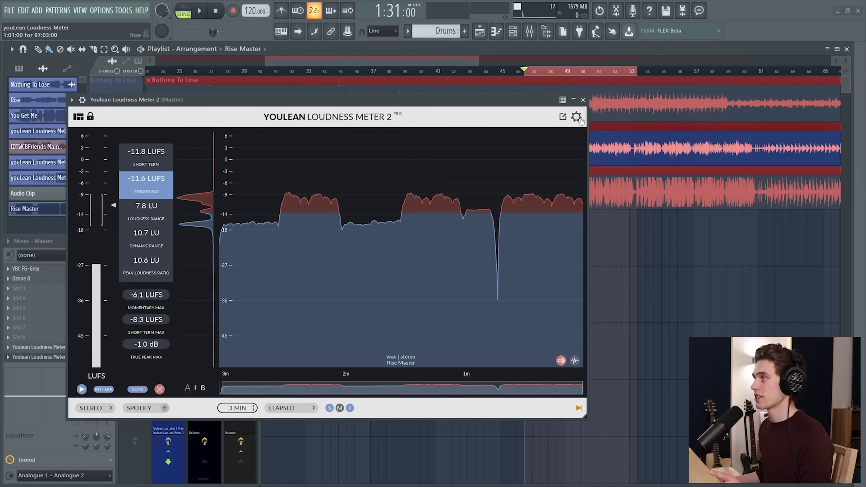
Step: Open the alert settings and set the max true peak alert to -1.3
click(577, 118)
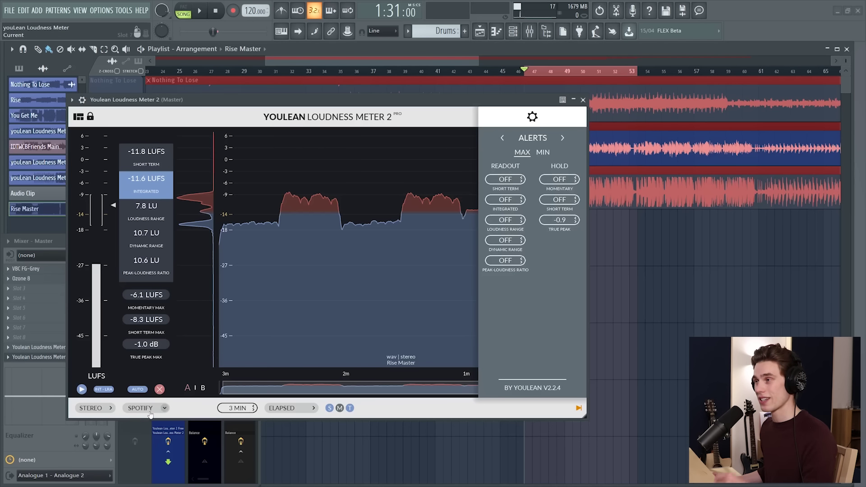
scroll(564, 221, down, 4)
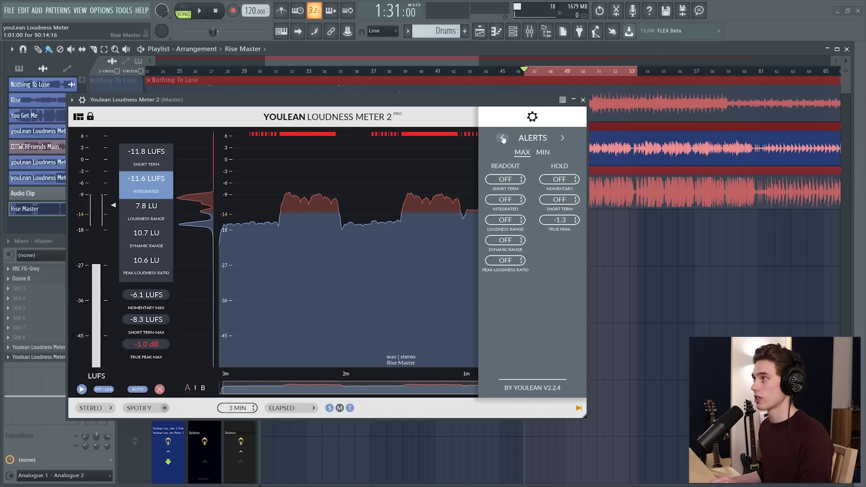
Step: Look at the minimum alerts, return to the maximum alerts, and open the dynamics settings page
click(543, 154)
click(522, 152)
click(502, 137)
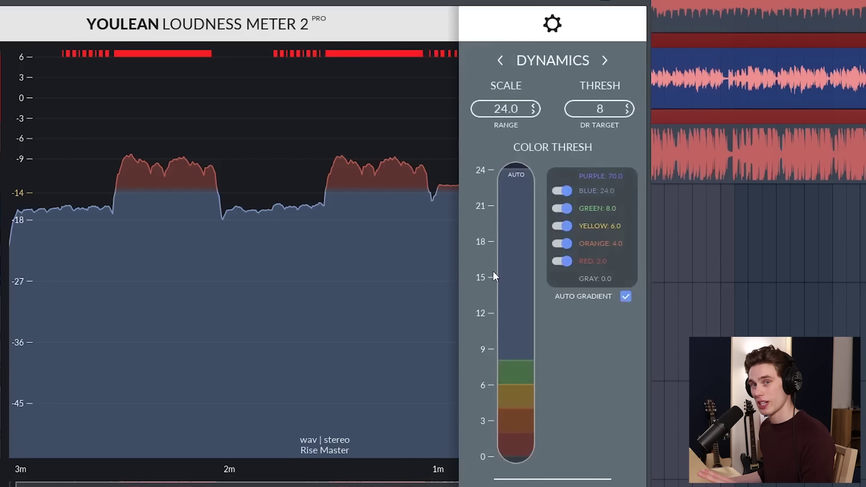
Step: On the loudness settings page, set the color transition to None and turn on the relative scale
click(501, 61)
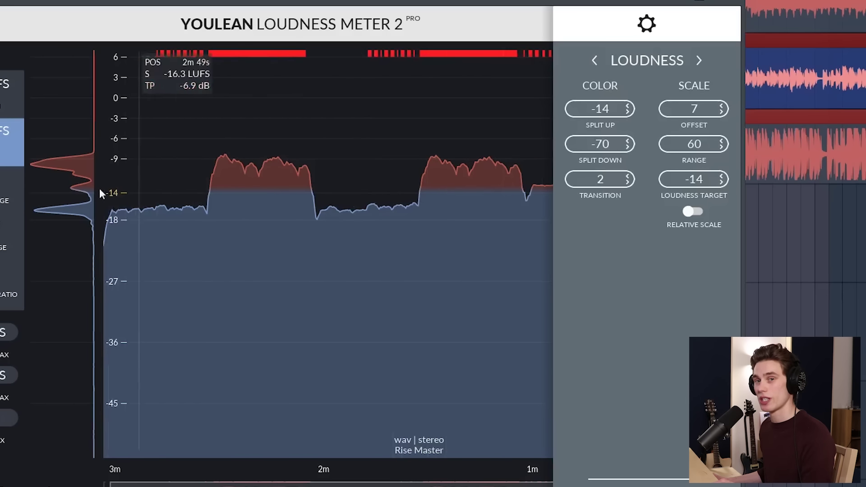
mouse_move(601, 108)
mouse_down()
mouse_move(603, 131)
mouse_move(595, 106)
mouse_up()
drag(607, 179, 607, 174)
drag(618, 110, 618, 121)
drag(606, 180, 613, 76)
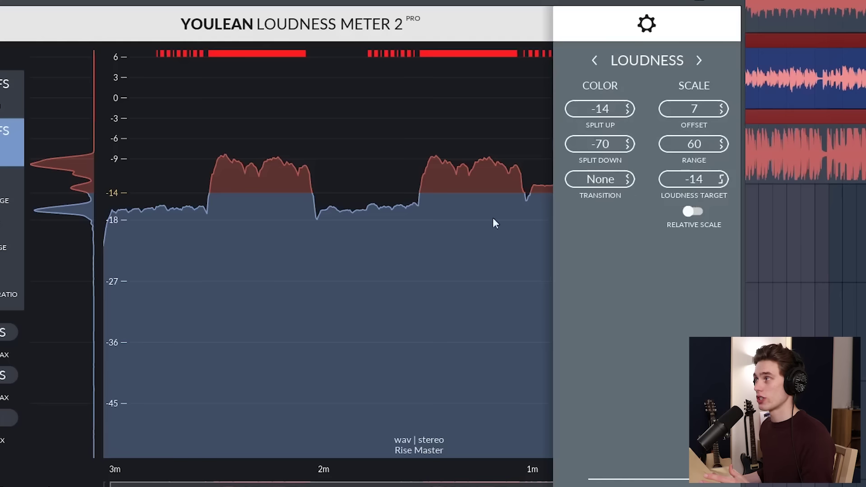
mouse_move(699, 182)
mouse_down()
mouse_move(701, 169)
mouse_move(702, 192)
mouse_move(703, 181)
mouse_up()
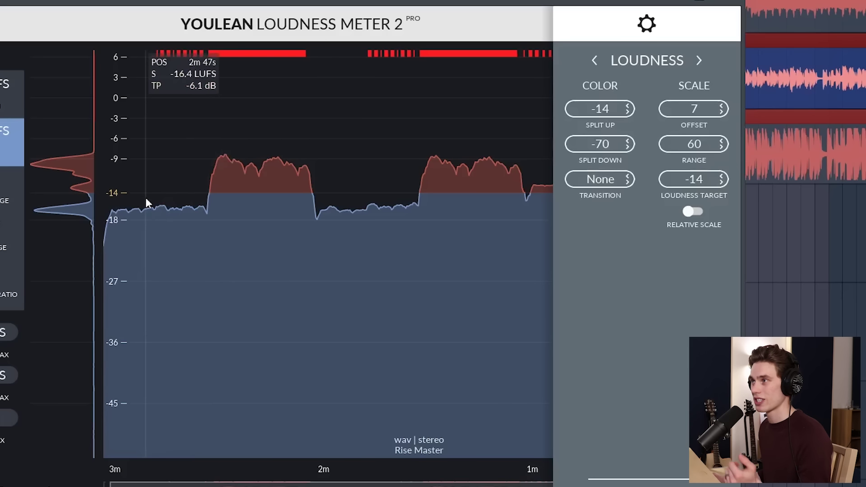
click(693, 212)
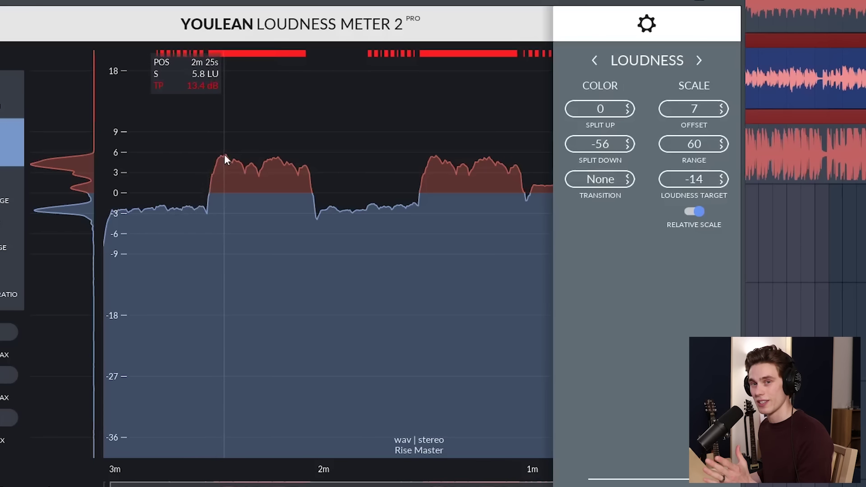
Step: Open the advanced settings page, launch the hidden Yuolly Bird game through the version label and play one round
click(593, 60)
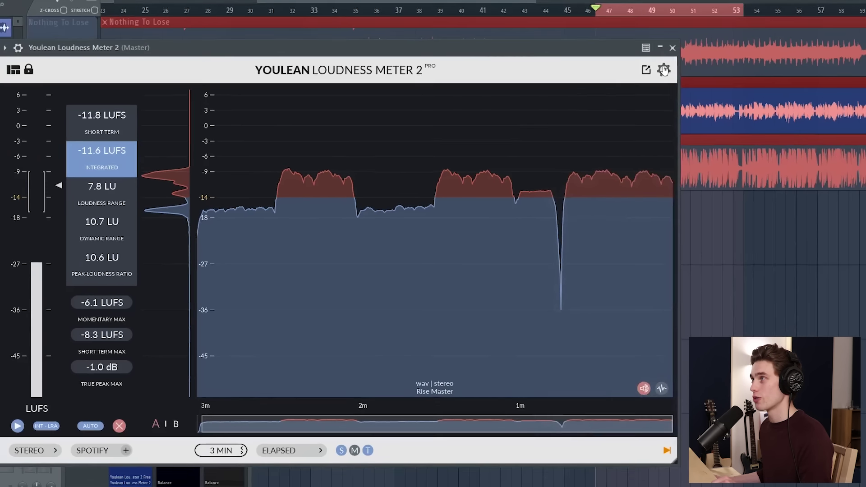
click(721, 24)
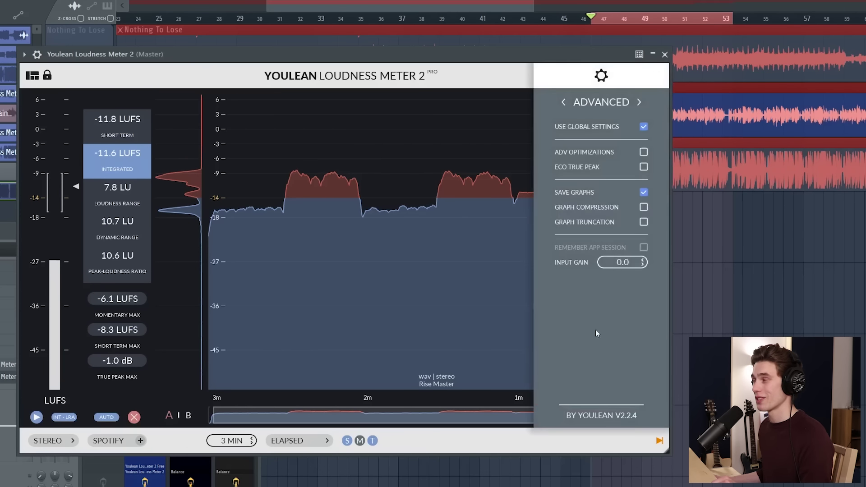
click(600, 416)
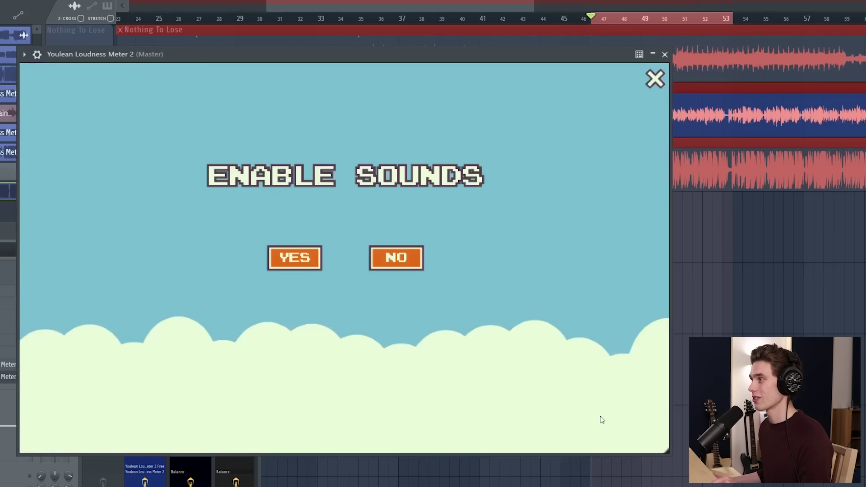
click(346, 374)
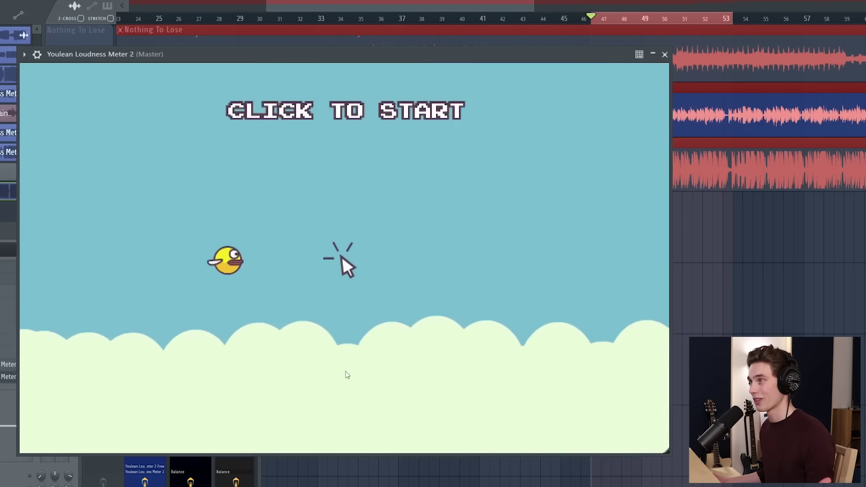
click(345, 313)
click(347, 306)
click(349, 301)
click(349, 300)
click(349, 299)
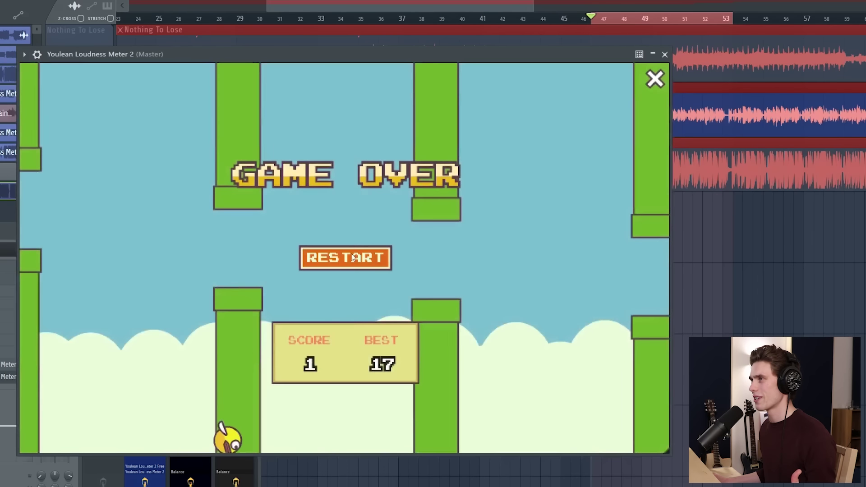
Step: Restart Yuolly Bird for another round, exit the game and close the settings
click(345, 258)
click(354, 361)
click(372, 291)
click(373, 296)
click(372, 296)
click(373, 295)
click(373, 293)
click(373, 293)
click(373, 293)
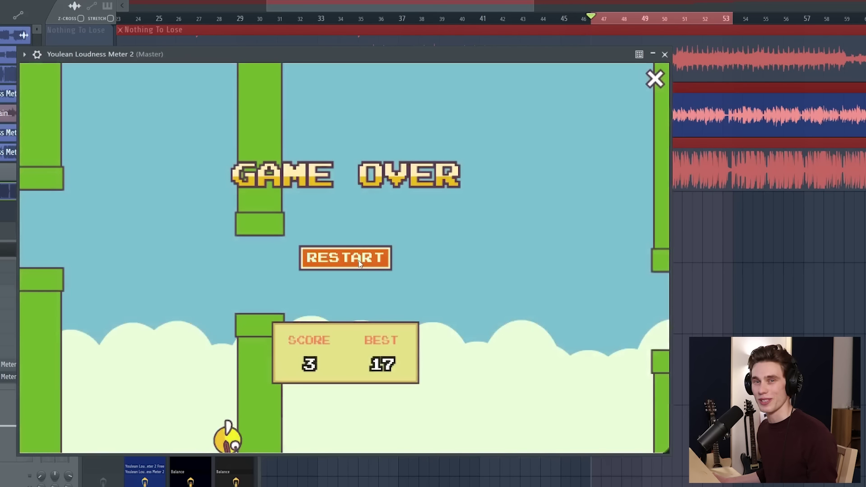
click(359, 262)
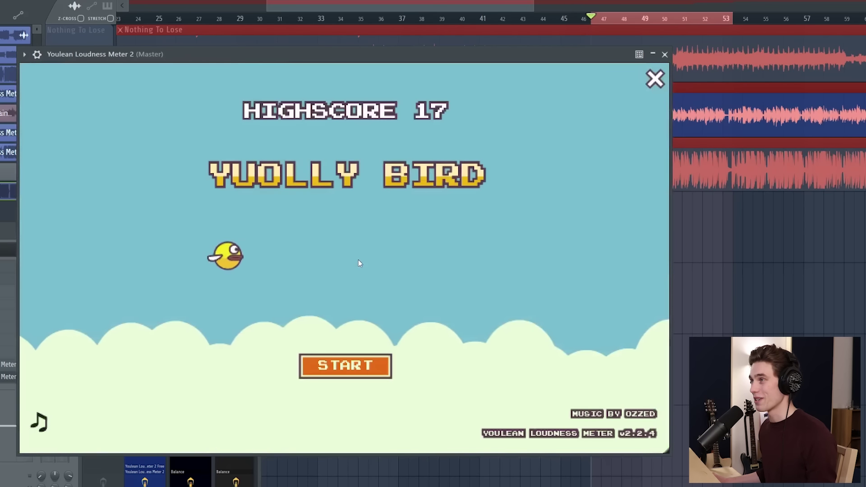
click(653, 80)
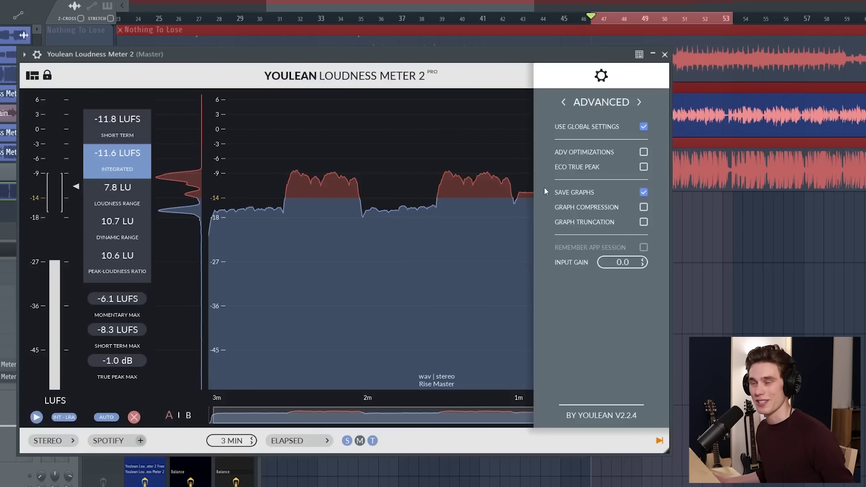
click(602, 78)
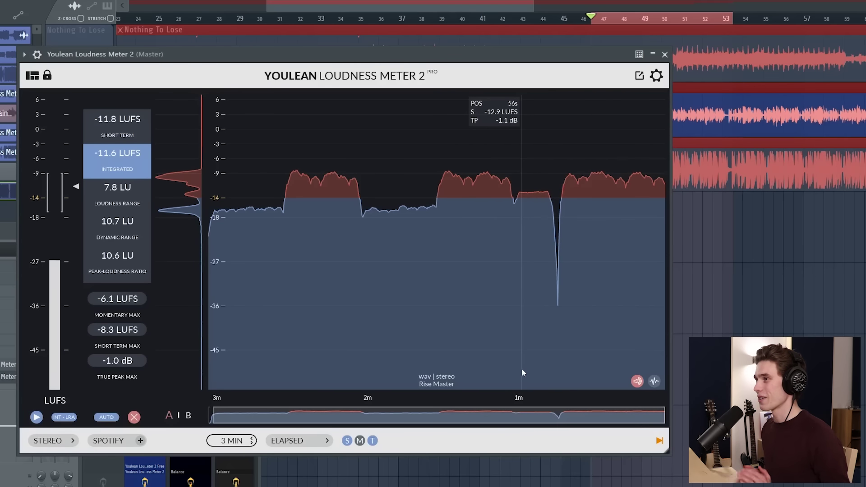
Step: Switch to the dynamics graph with the DR target lines shown and open the dynamics settings page
click(654, 381)
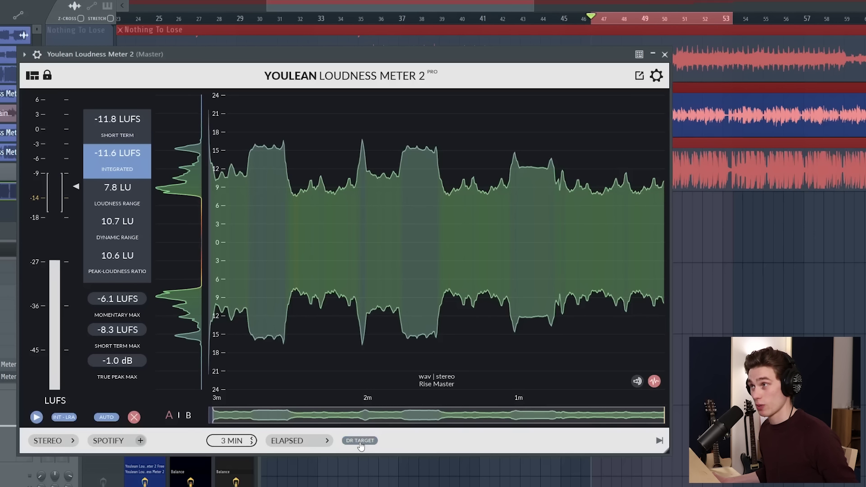
click(656, 75)
click(563, 102)
click(563, 102)
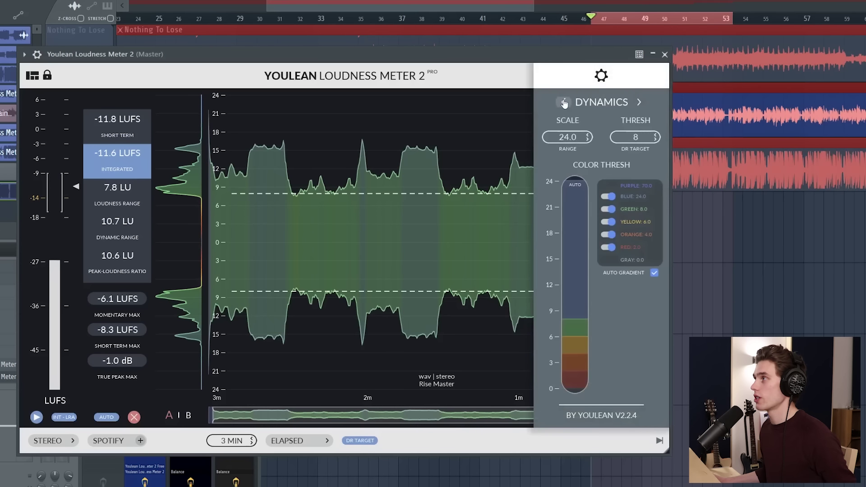
Step: Set the dynamics scale range to 29.5 and the DR target to 12
scroll(578, 188, up, 5)
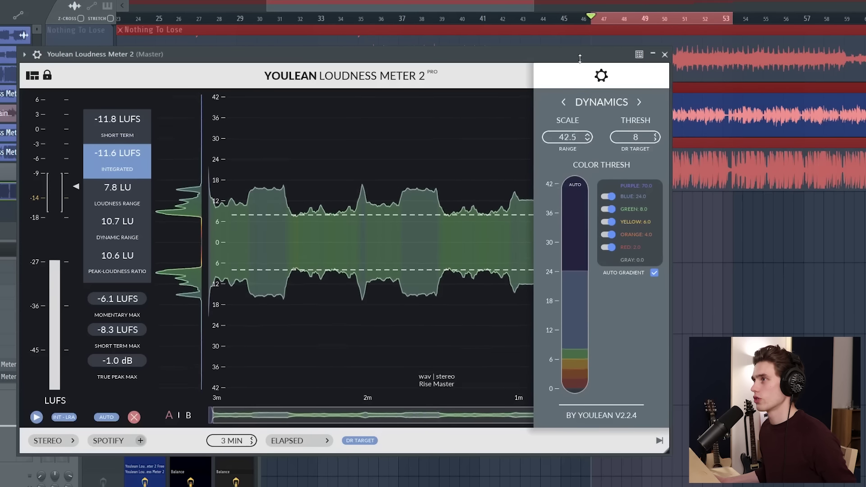
drag(578, 188, 617, 17)
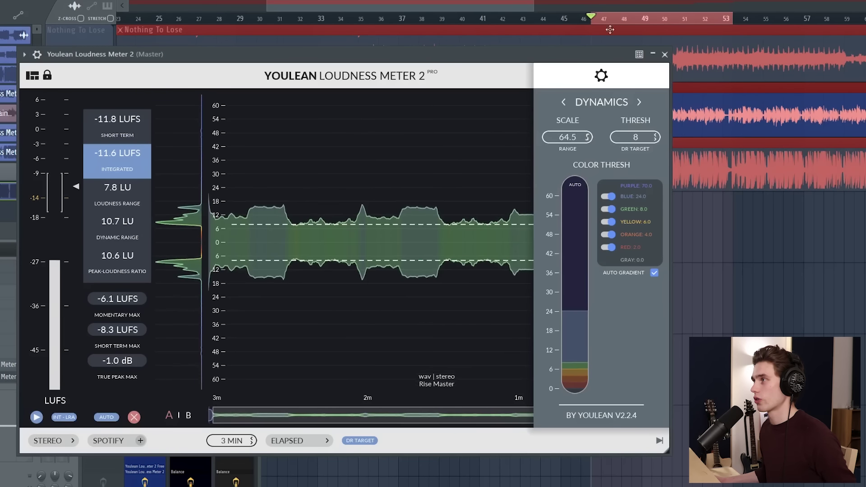
drag(572, 133, 577, 285)
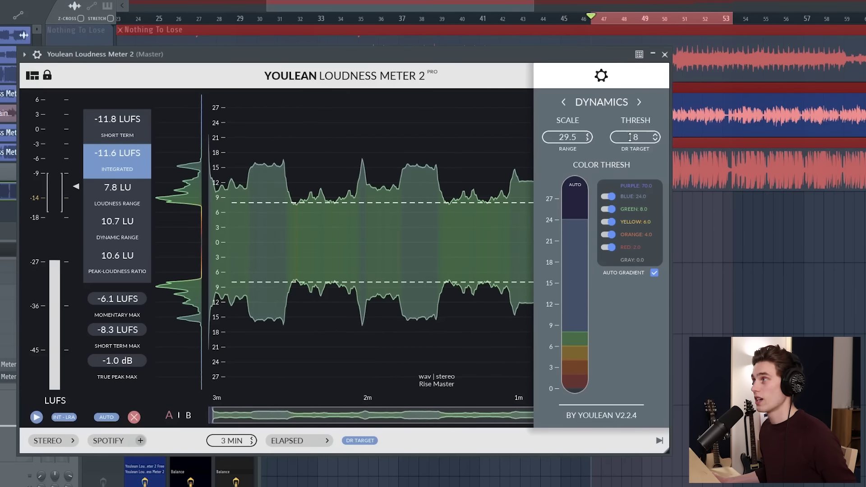
drag(636, 136, 645, 123)
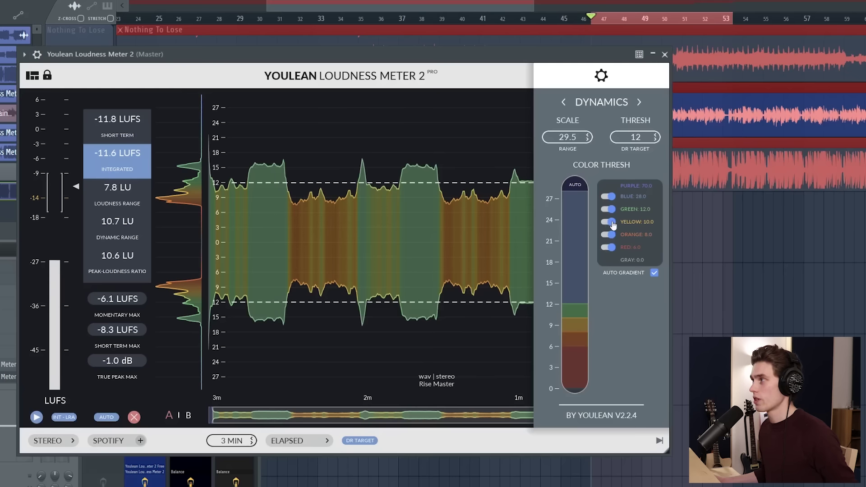
Step: Try different combinations of the blue, green, yellow and orange color thresholds, re-enable all of them and close the settings
click(608, 234)
click(609, 222)
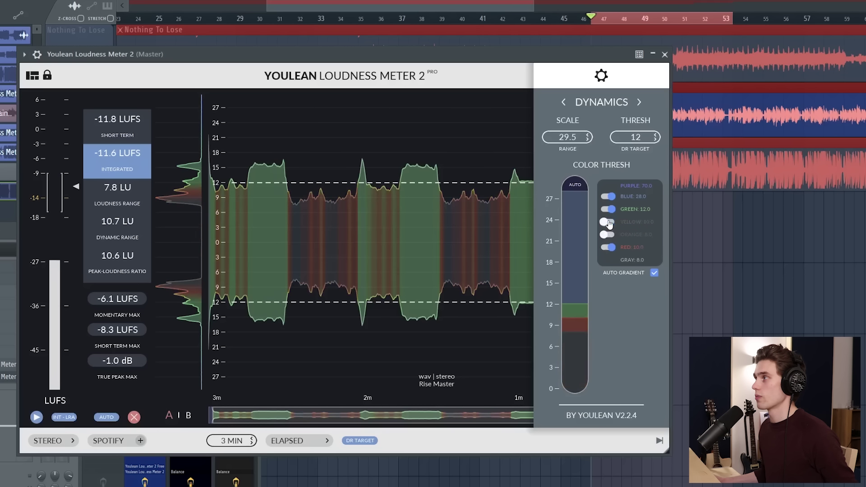
click(608, 222)
click(608, 209)
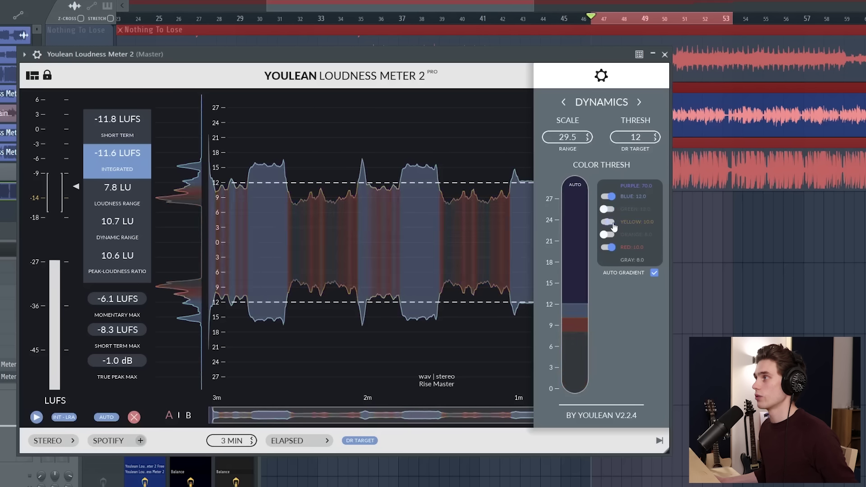
click(608, 222)
click(607, 210)
click(608, 234)
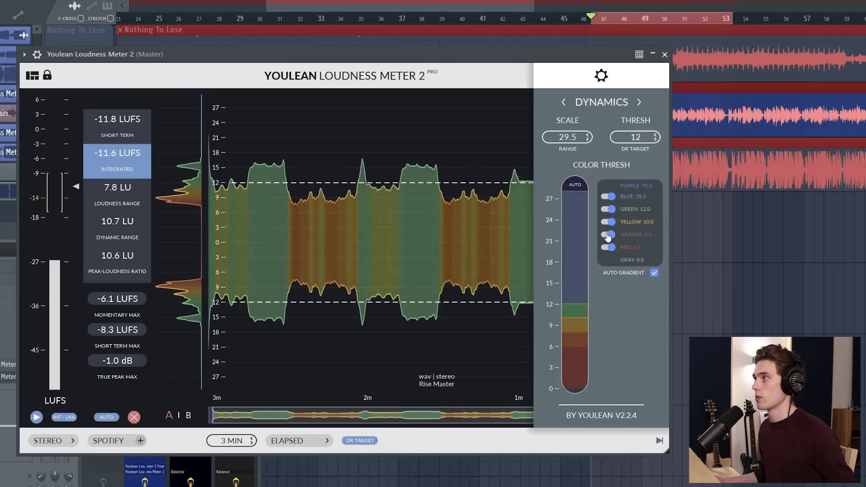
click(609, 223)
click(607, 235)
click(607, 196)
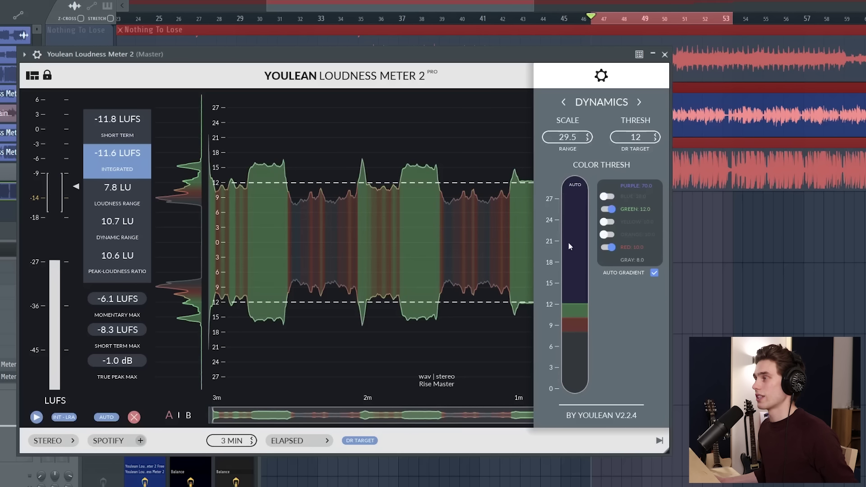
click(608, 221)
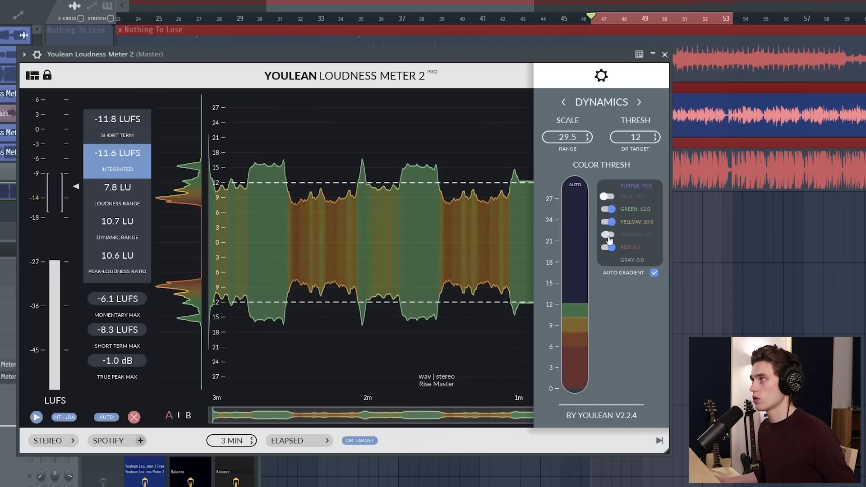
click(604, 197)
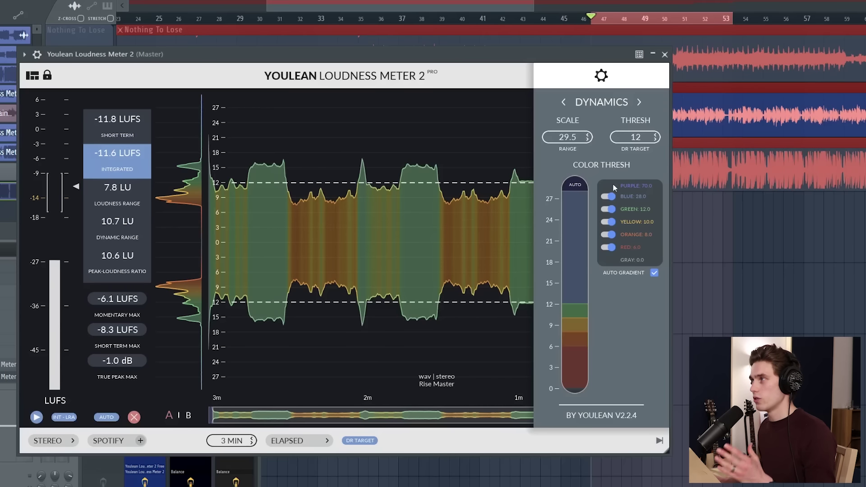
click(602, 76)
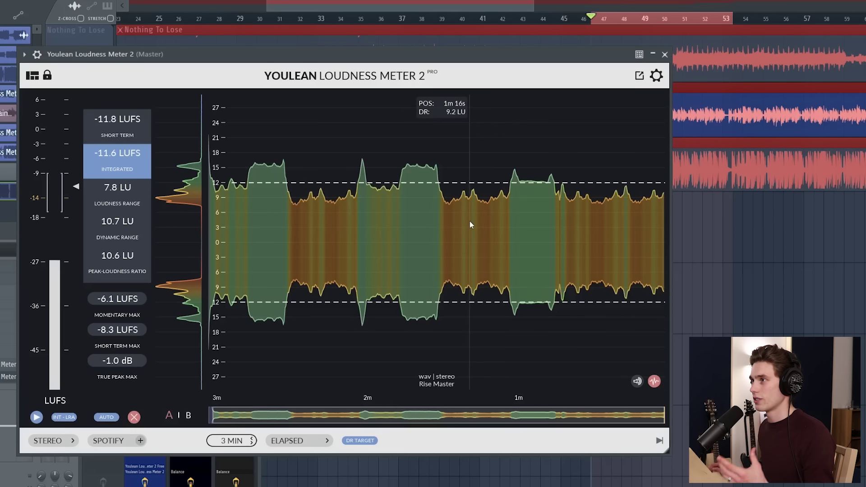
Step: Browse the loudness presets, start playback of the track and choose the Spotify preset
click(110, 440)
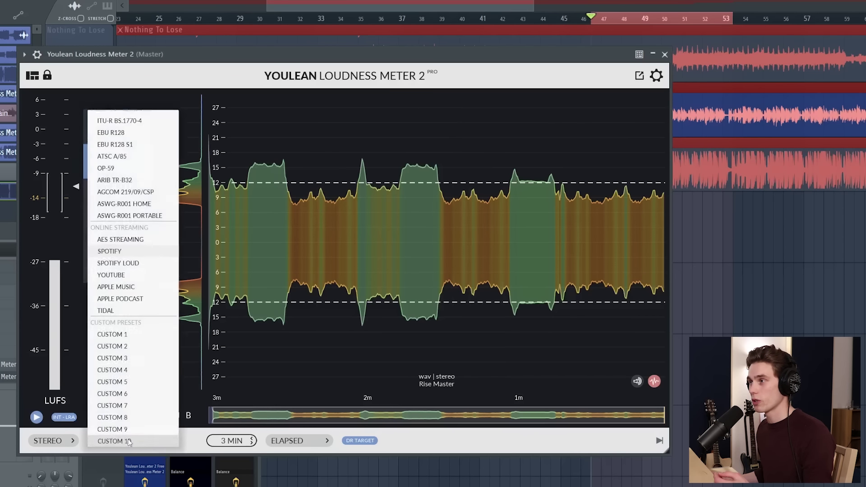
click(120, 275)
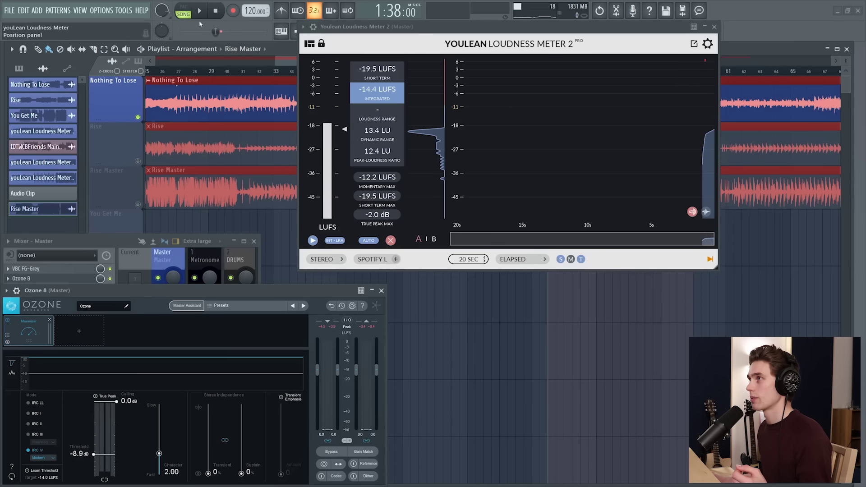
key(space)
click(372, 258)
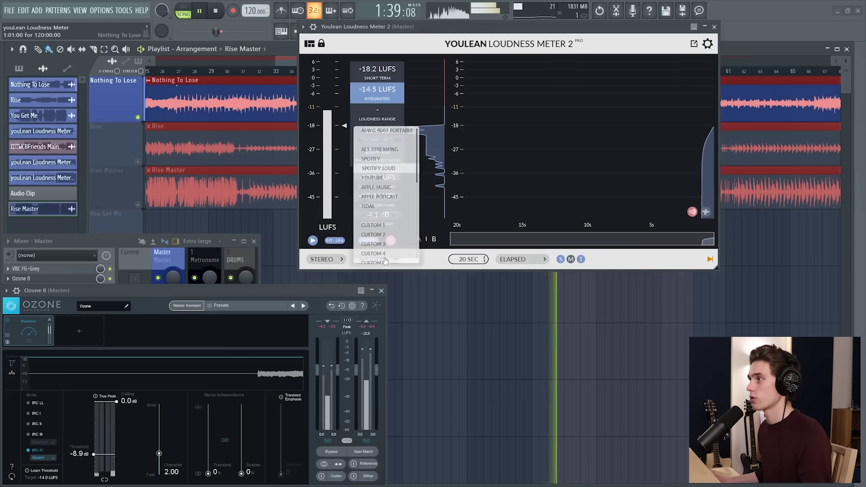
click(369, 160)
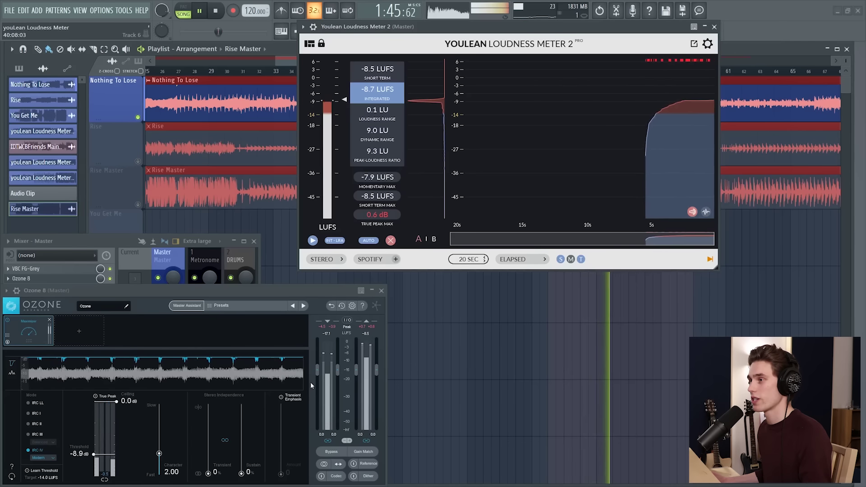
Step: In the Ozone 8 maximizer, set the ceiling to -1.2 dB with True Peak on and the threshold to -9.9 dB
drag(121, 403, 116, 415)
mouse_move(95, 459)
mouse_down()
mouse_move(95, 468)
mouse_move(95, 459)
mouse_up()
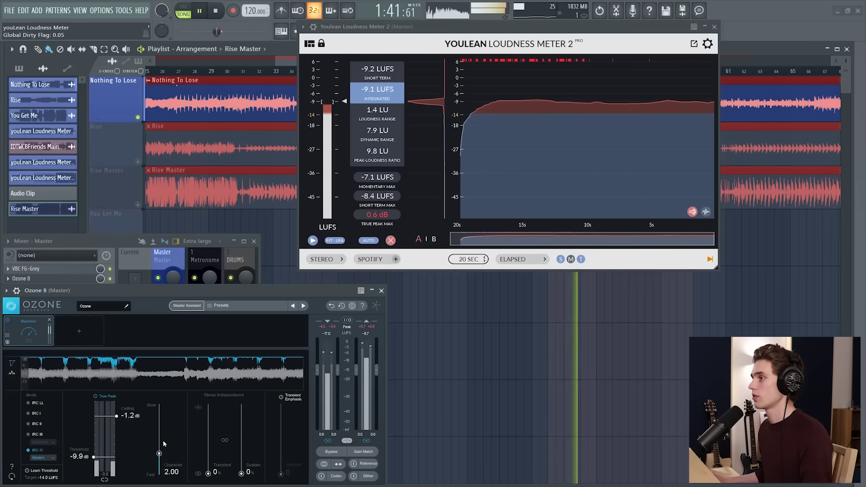
Step: View the dynamics graph of the playing track, return to the loudness graph and stop playback
click(706, 211)
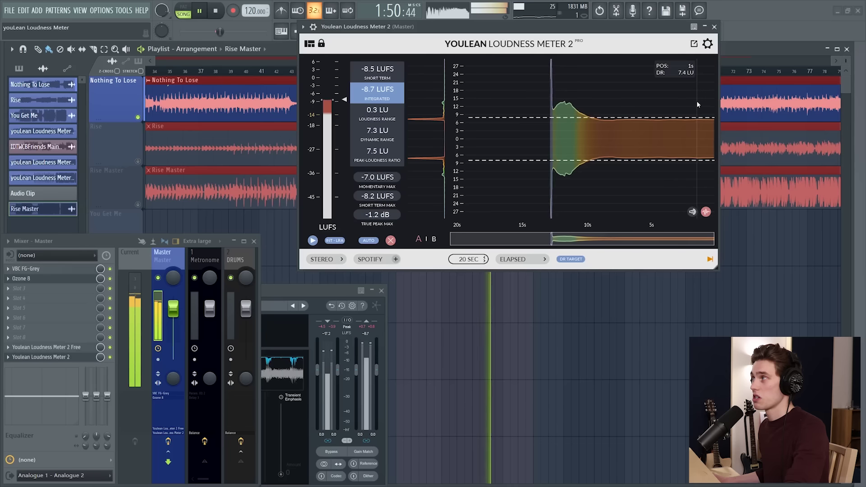
click(692, 212)
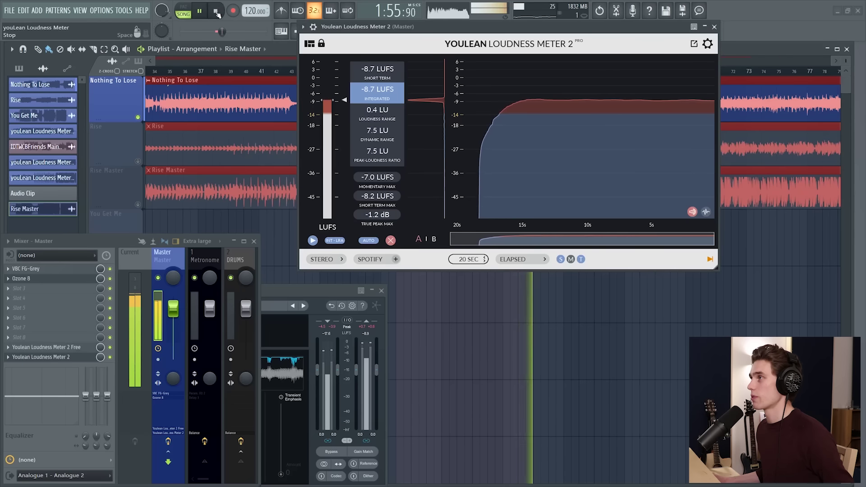
key(space)
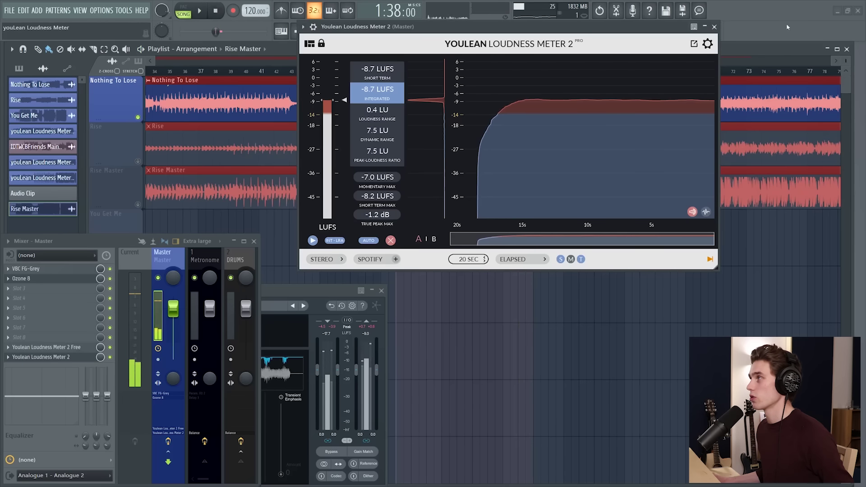
click(714, 26)
scroll(514, 72, down, 3)
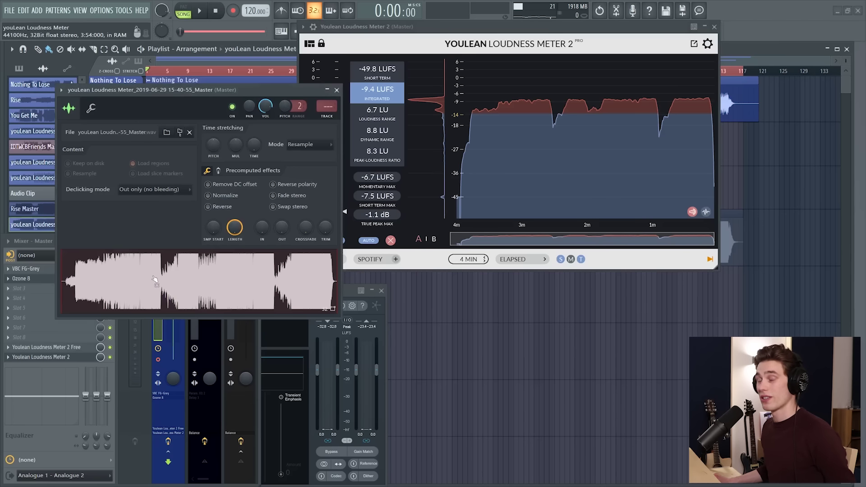
drag(153, 283, 577, 160)
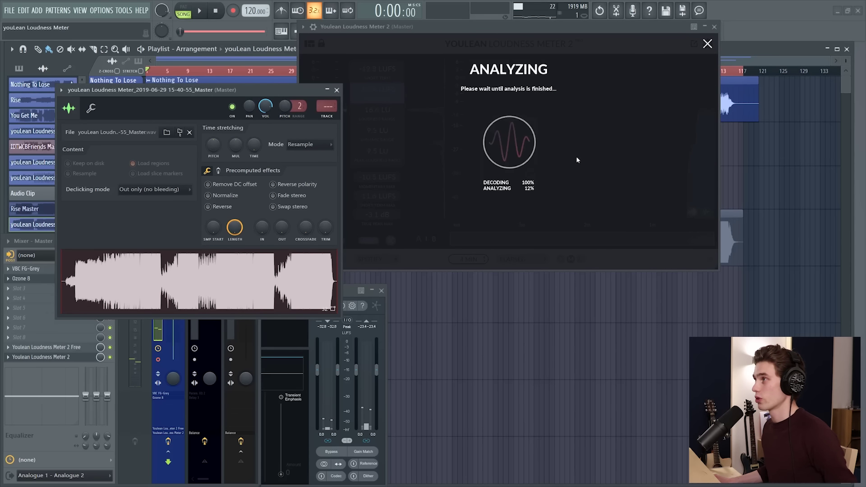
click(336, 90)
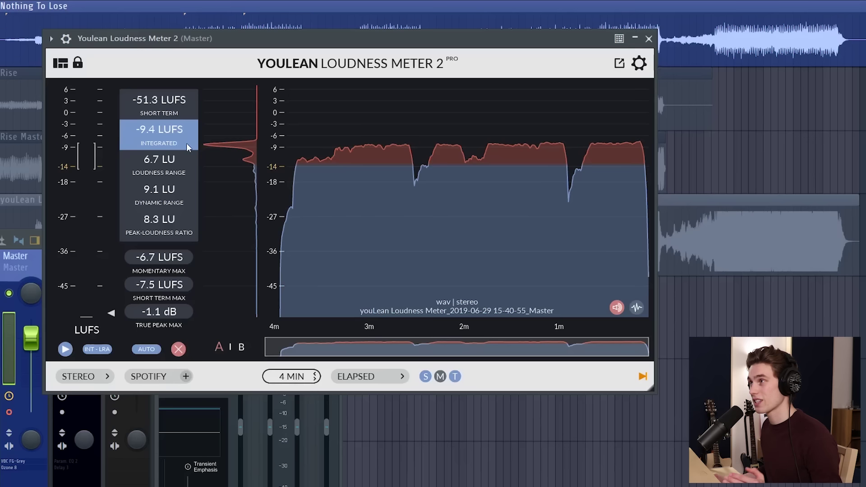
Step: Examine the rendered master's dynamics graph, return to its loudness graph and inspect the short-term loudness and true peak
click(636, 308)
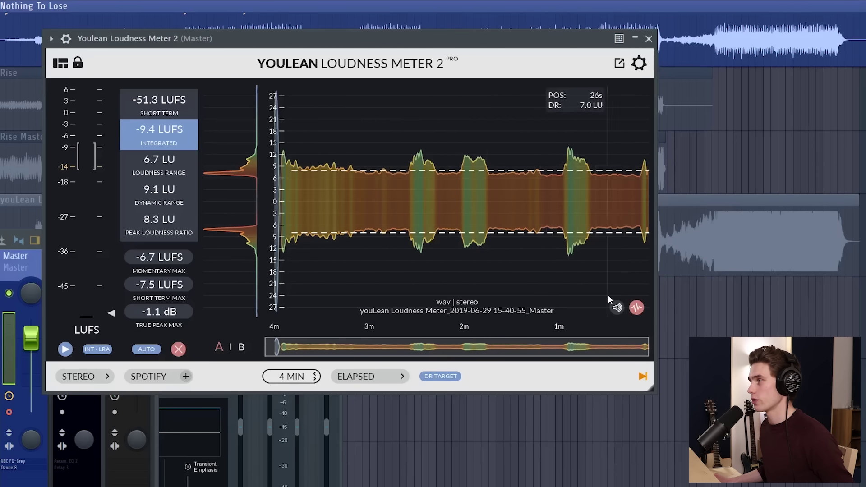
click(616, 308)
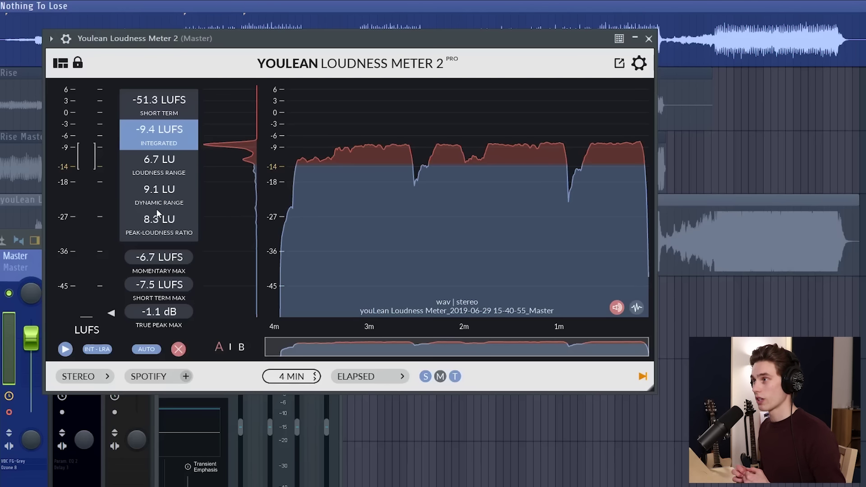
mouse_move(489, 280)
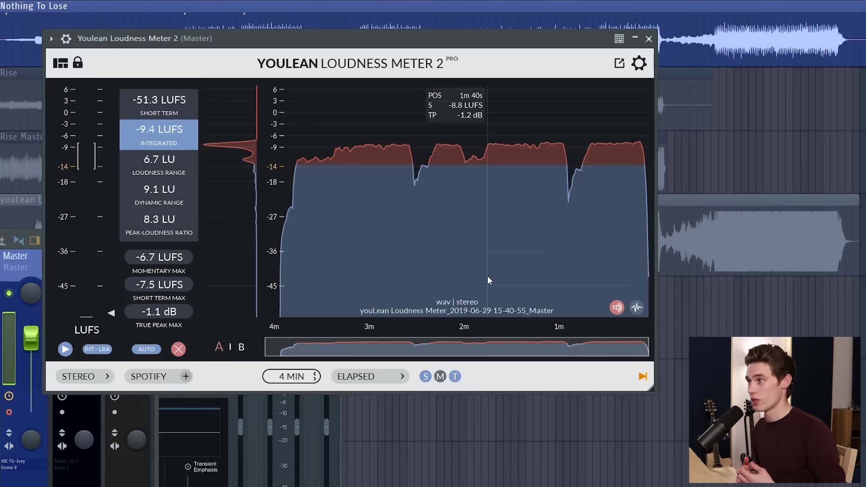